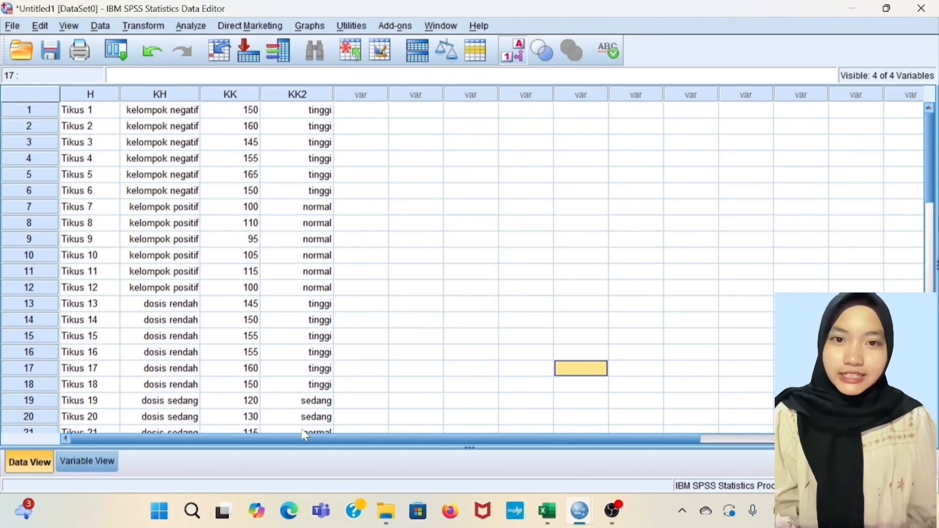
- Check the rat cholesterol source data in Excel and return to the Untitled1 dataset in SPSS
key(alt+Tab)
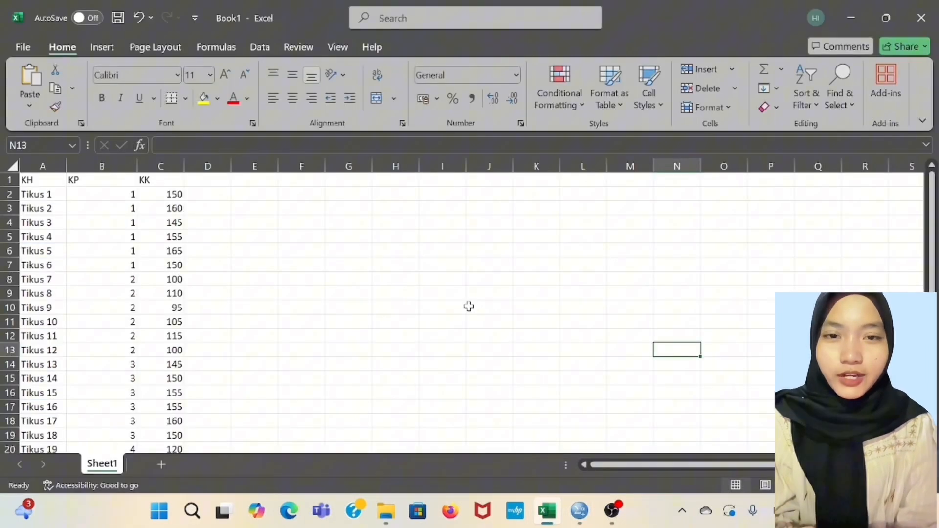
mouse_move(579, 510)
click(660, 425)
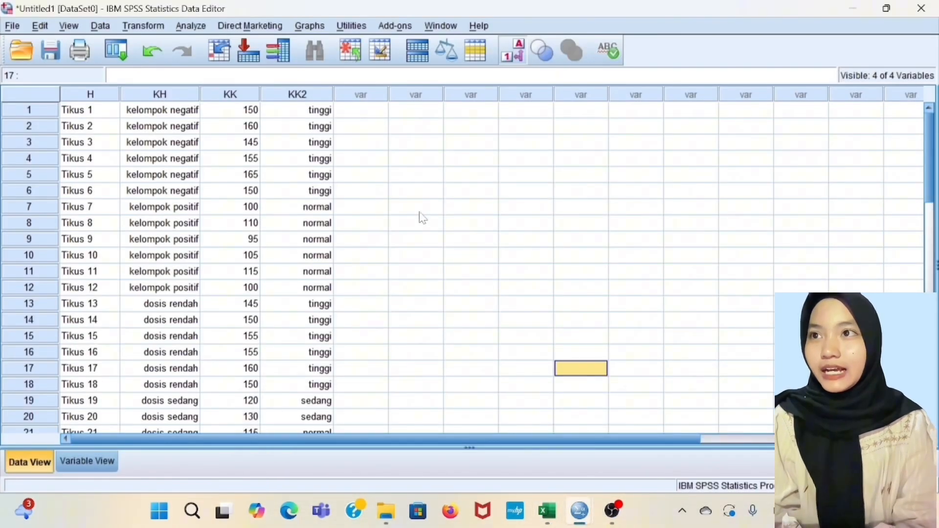
- Run Explore on kadar kolesterol by kelompok hewan uji, with histogram and normality plots with tests, and review the Tests of Normality table
click(197, 27)
mouse_move(259, 61)
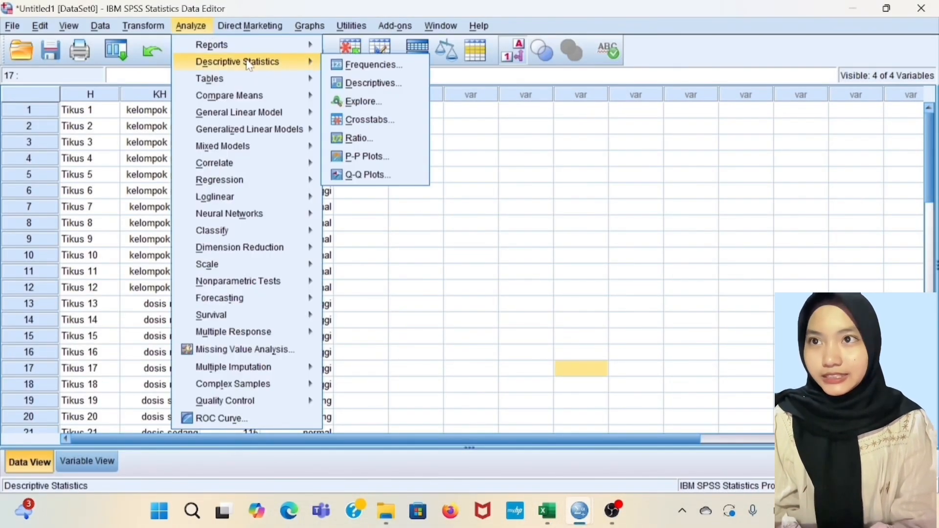
click(376, 103)
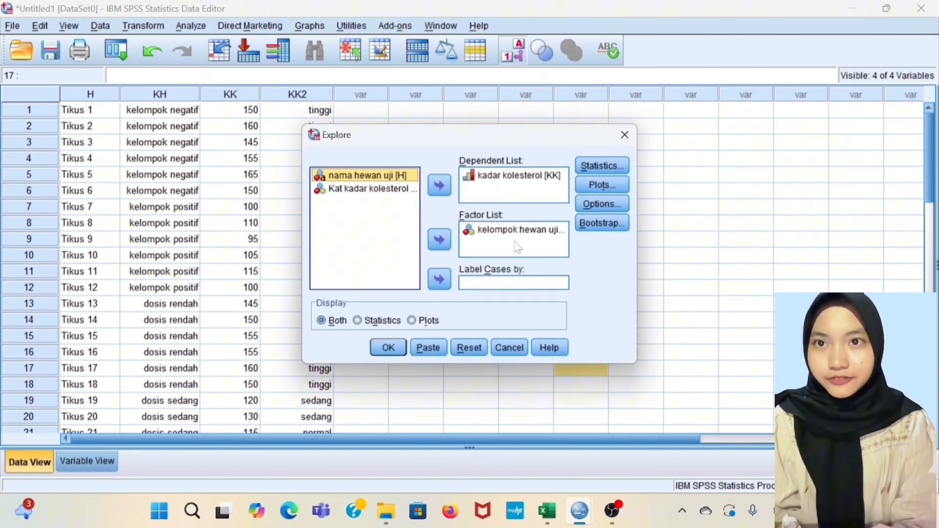
click(602, 185)
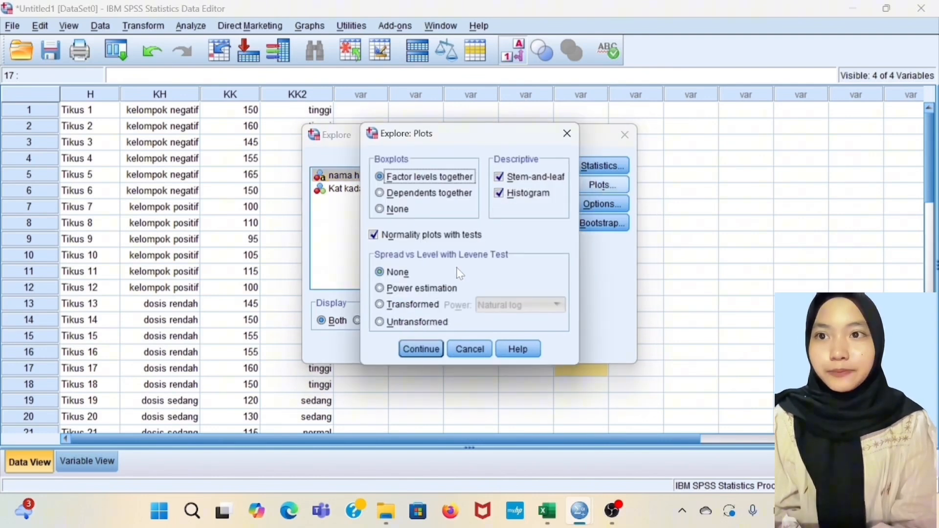
click(432, 348)
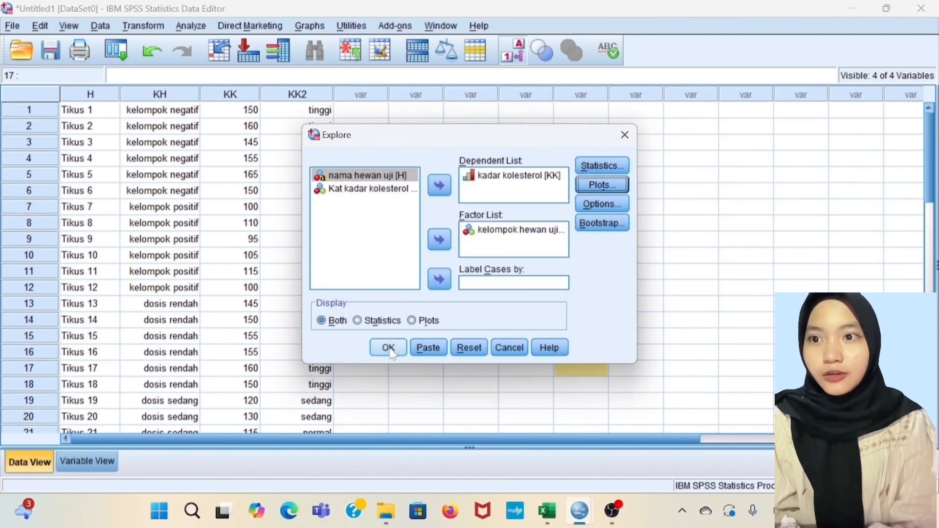
click(389, 348)
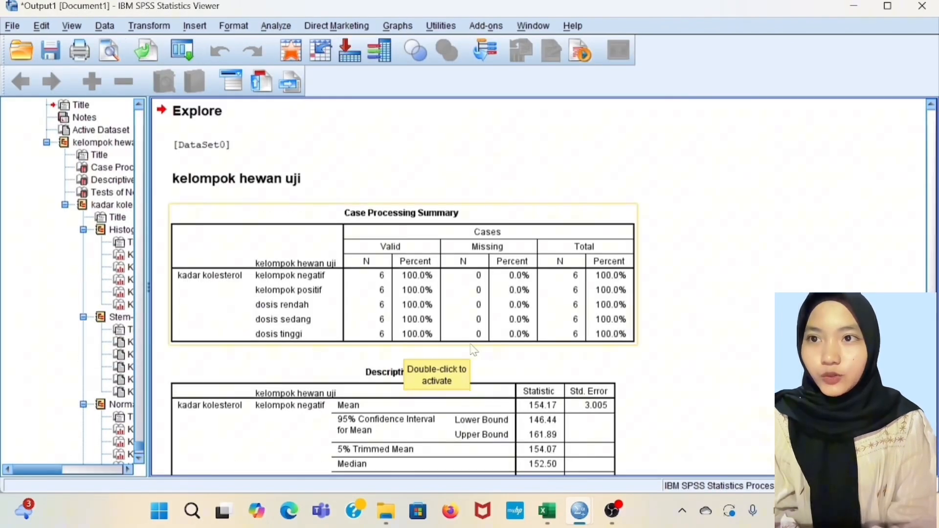
scroll(474, 350, down, 10)
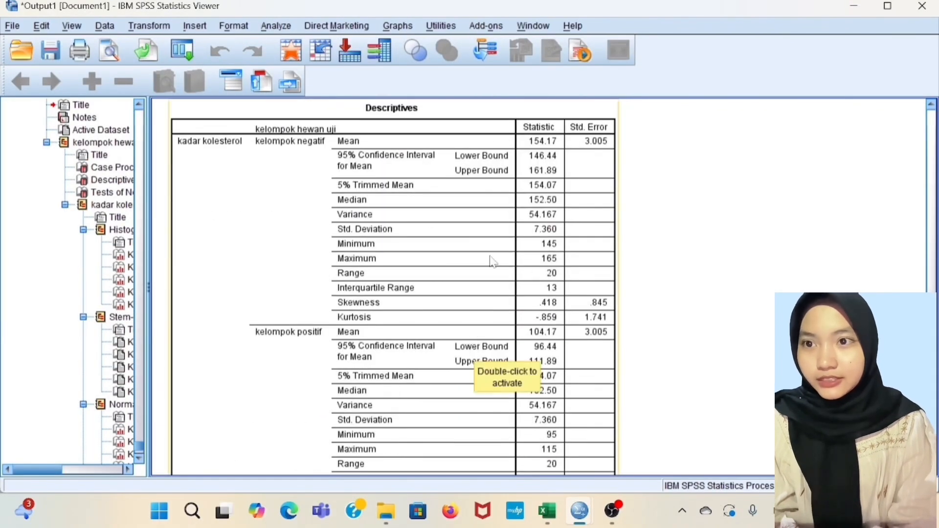
scroll(491, 259, down, 20)
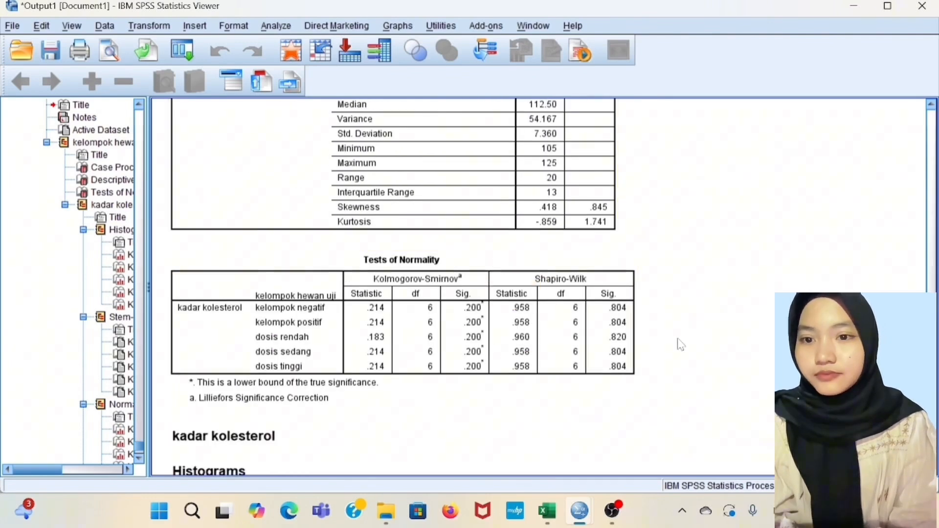
- Run a One-Way ANOVA of kadar kolesterol by kelompok hewan uji with LSD post hoc at 0.05 and review the Multiple Comparisons table
mouse_move(580, 511)
click(384, 454)
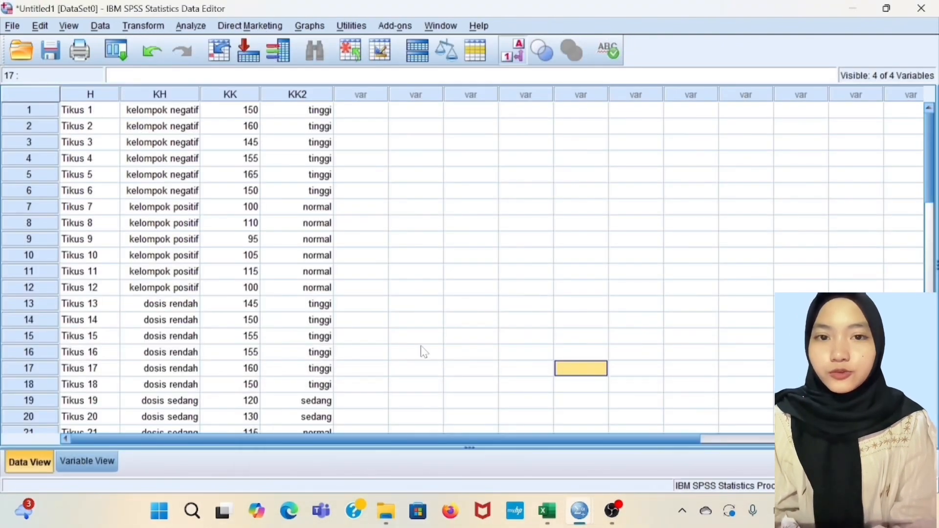
click(420, 347)
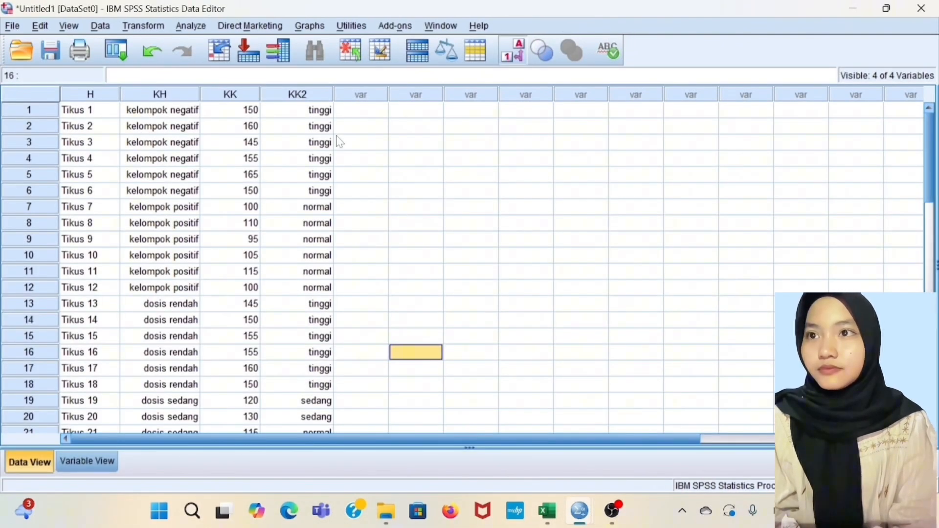
click(196, 26)
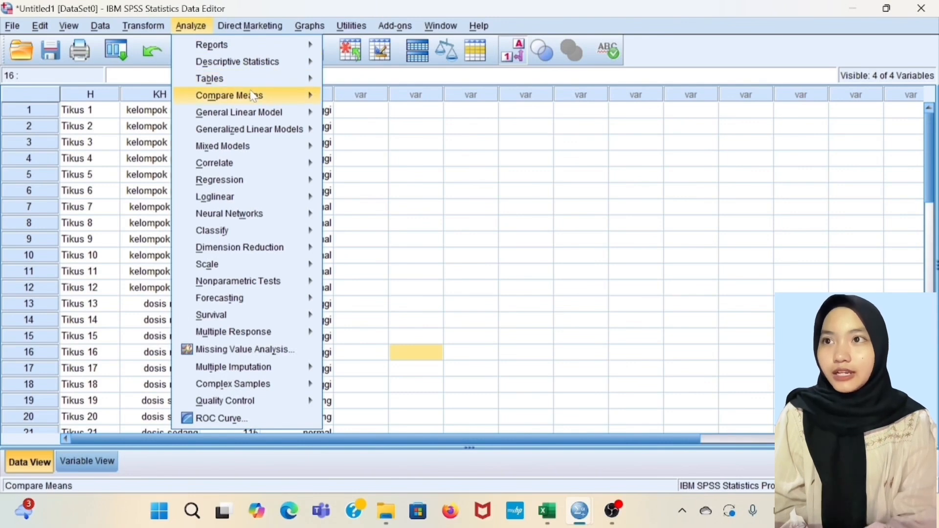
mouse_move(254, 95)
click(386, 171)
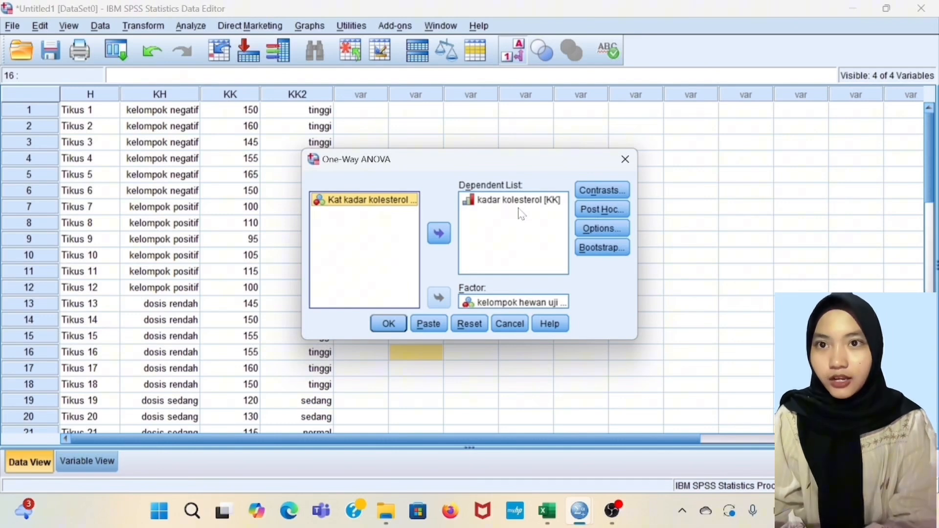
click(595, 211)
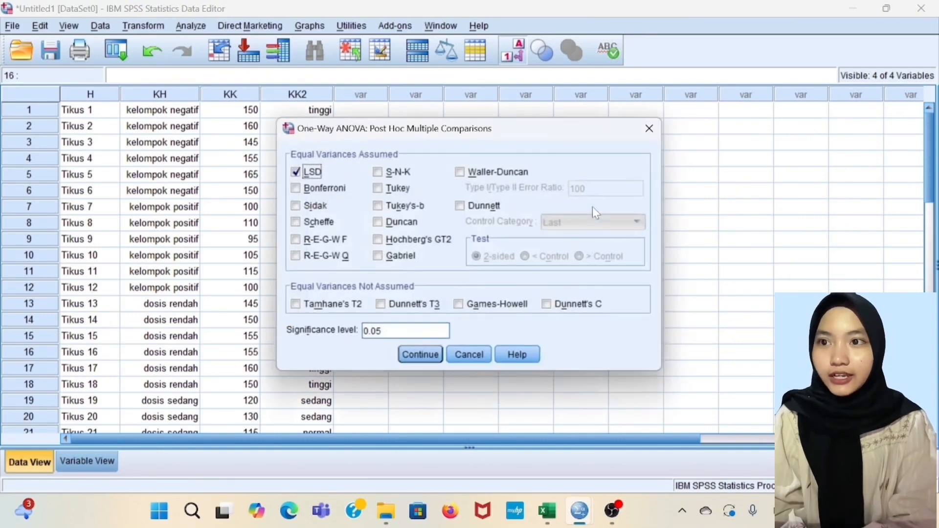
click(414, 357)
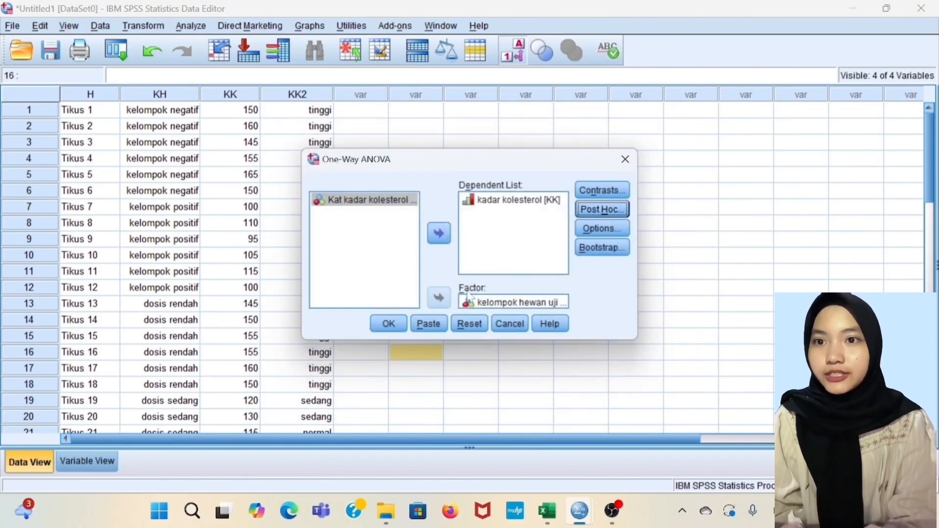
click(398, 330)
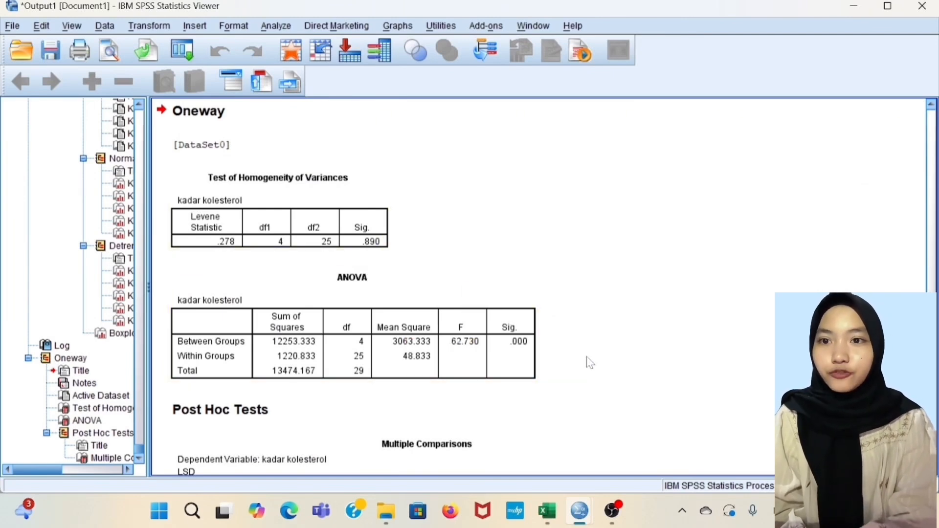
scroll(588, 362, down, 3)
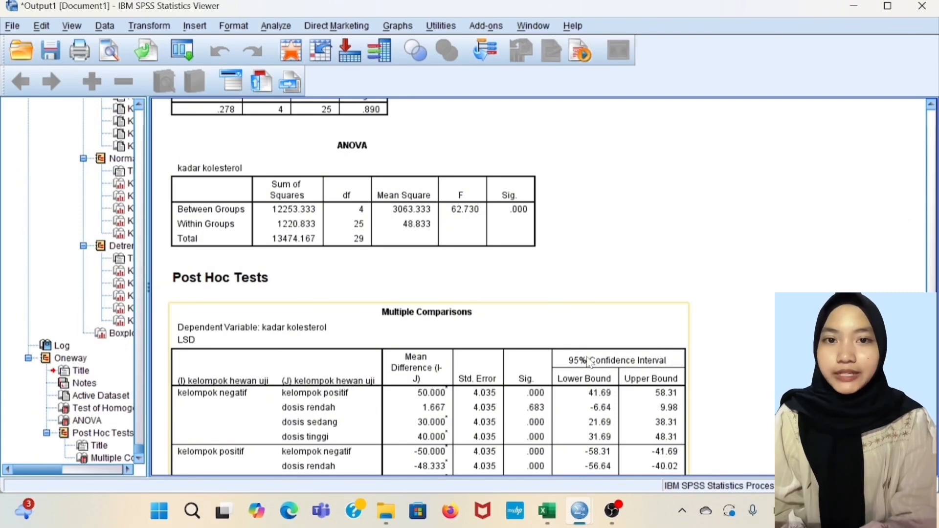
scroll(561, 294, down, 5)
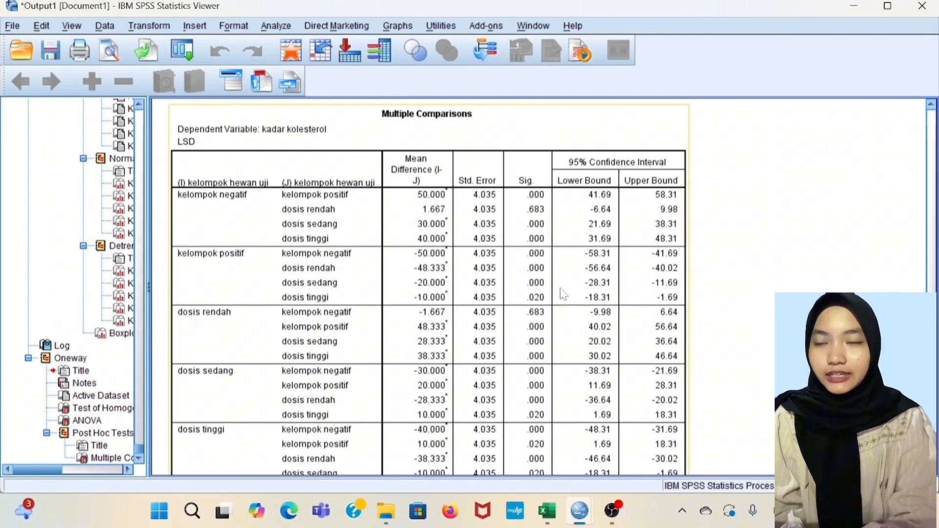
scroll(553, 291, up, 2)
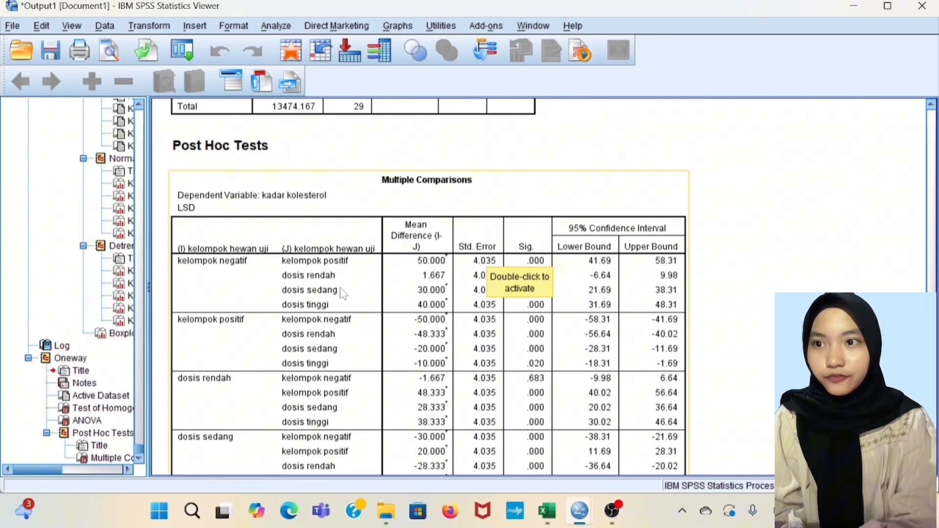
scroll(457, 303, down, 3)
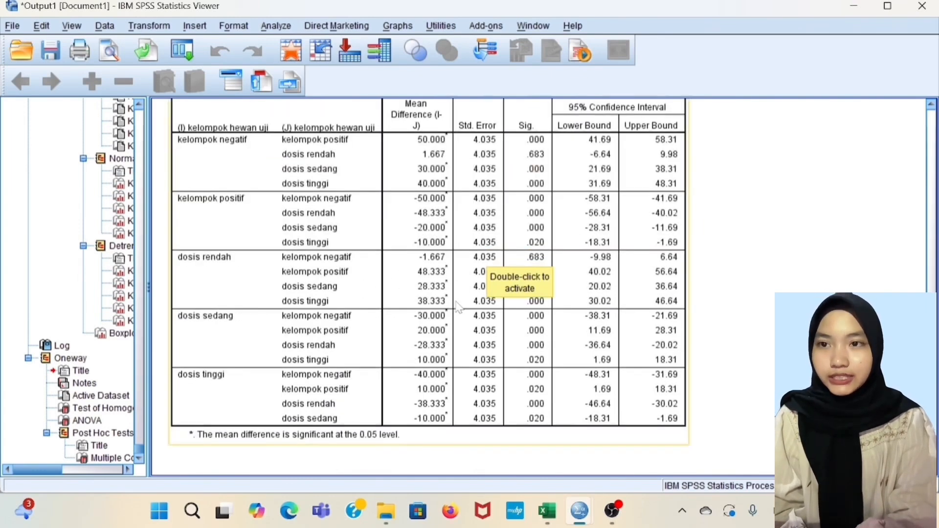
- Recode KK into the different variable KK2 in the Untitled1 dataset, mapping 90–119 to 1, 120–139 to 2 and 139 through highest to 3
mouse_move(579, 511)
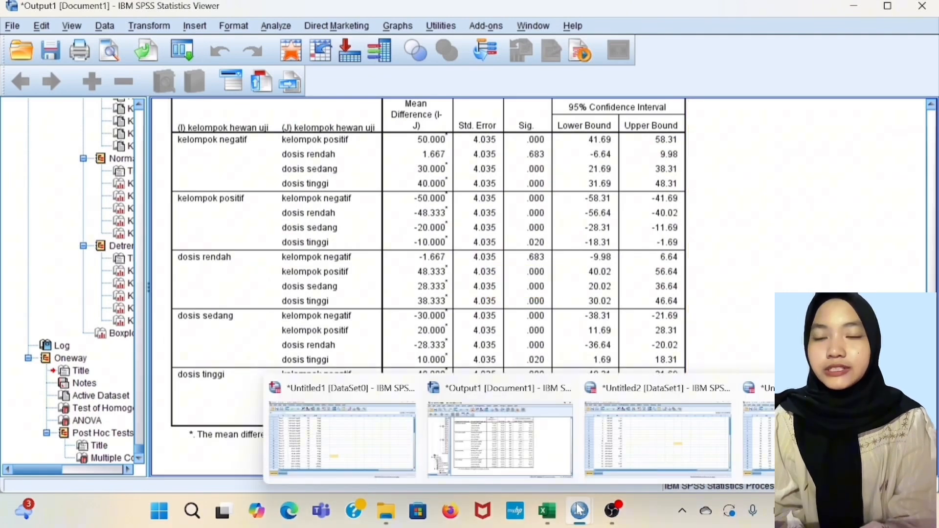
click(385, 446)
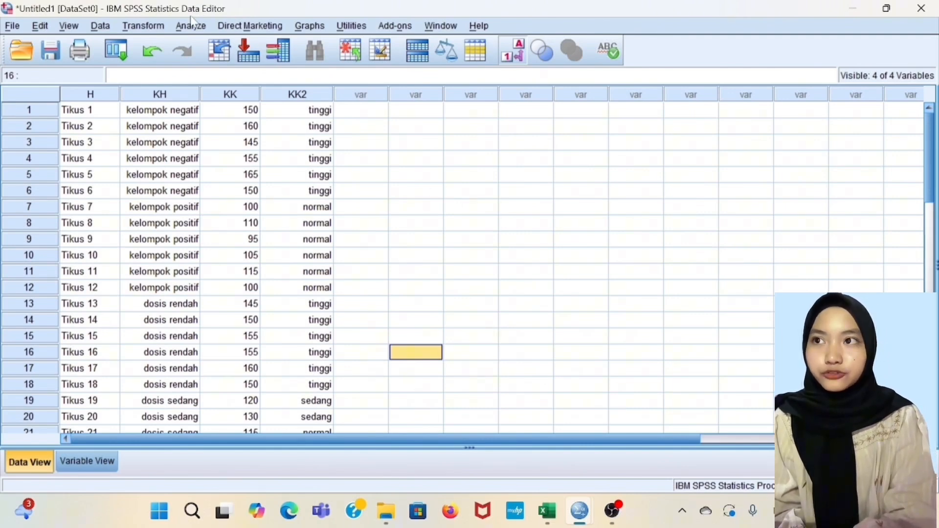
click(162, 29)
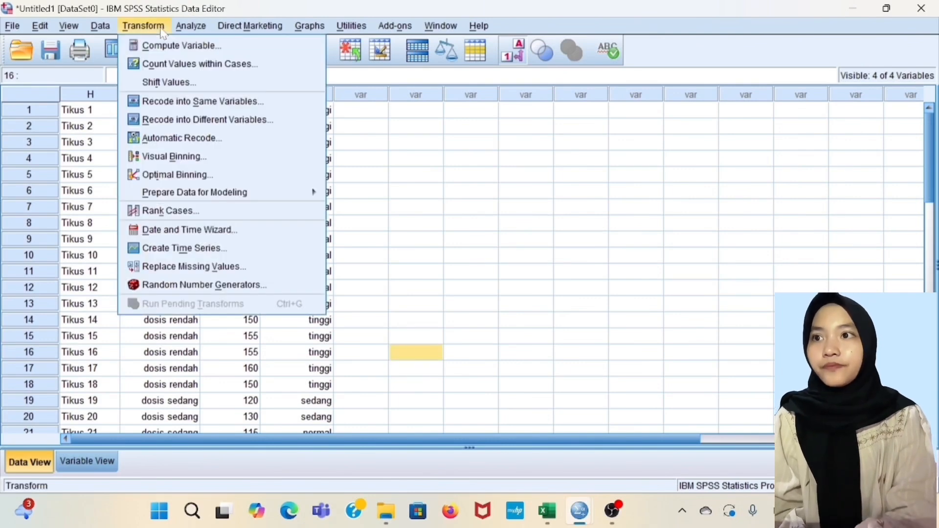
click(205, 119)
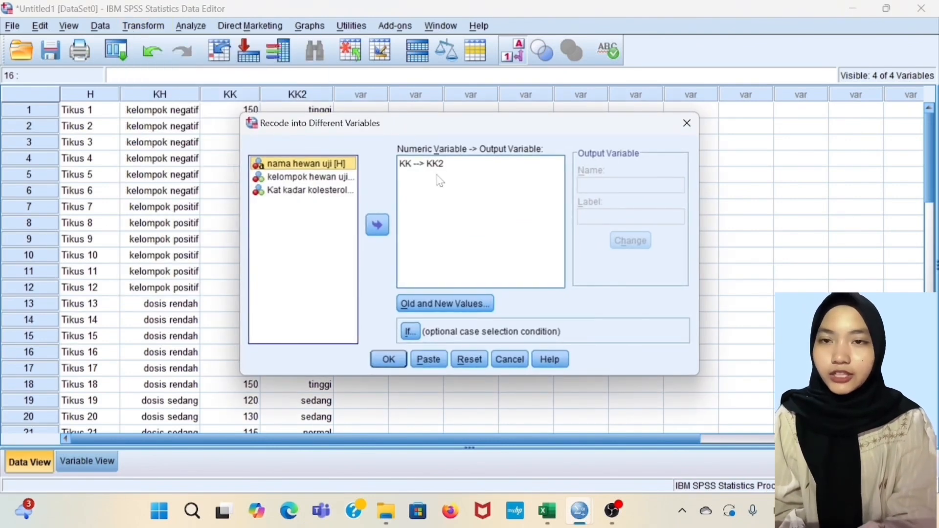
click(429, 303)
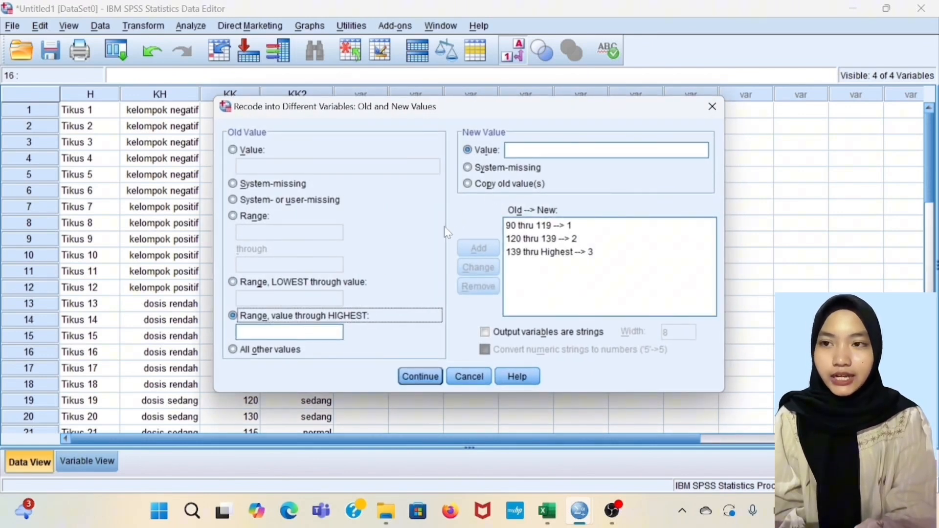
click(407, 374)
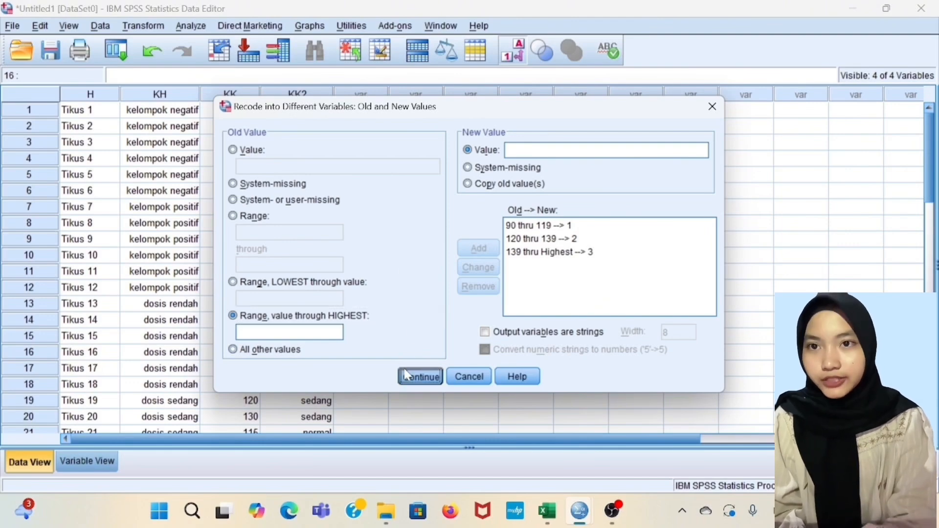
click(383, 361)
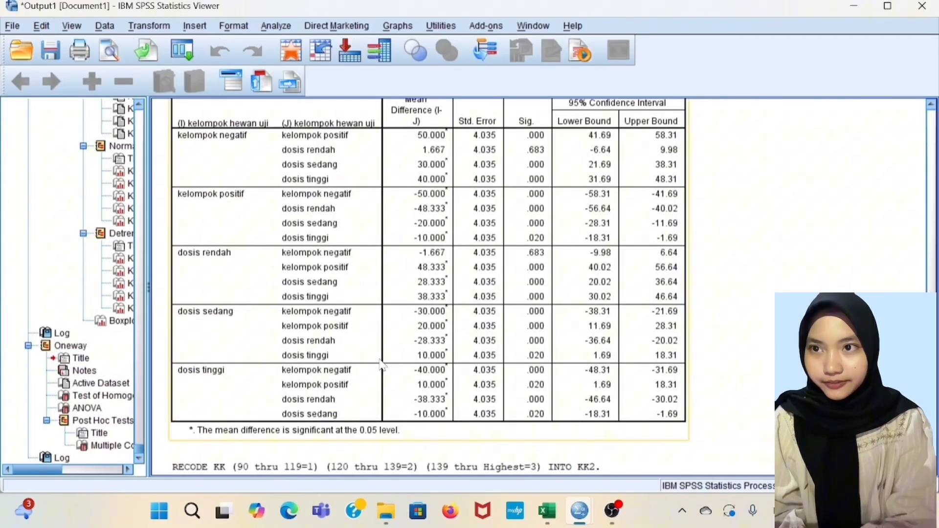
- Compare the numeric codes with the value labels in the Untitled1 dataset, leaving the labels displayed
mouse_move(579, 511)
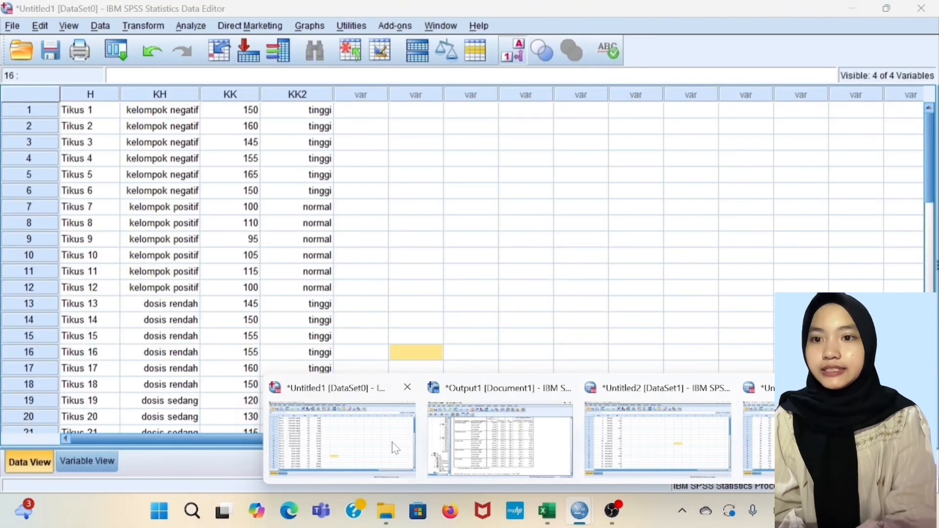
click(342, 437)
click(516, 65)
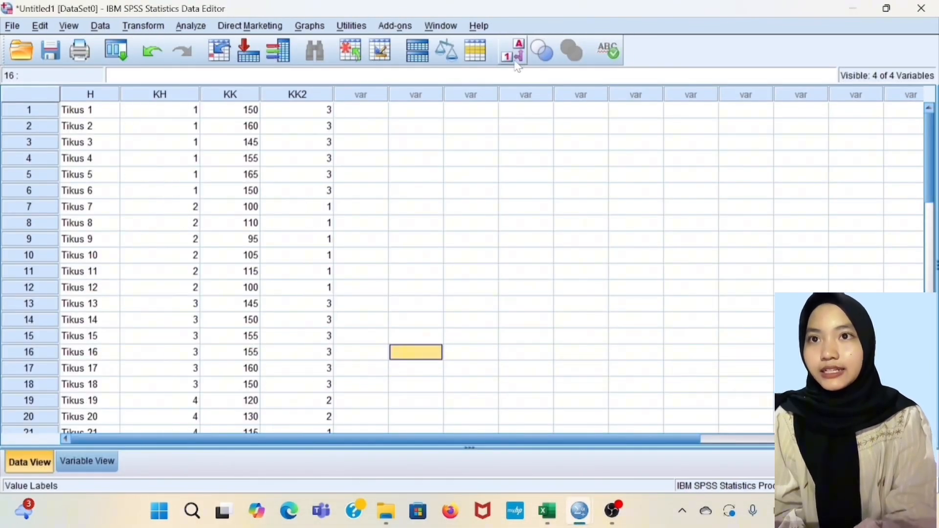
click(518, 67)
click(518, 67)
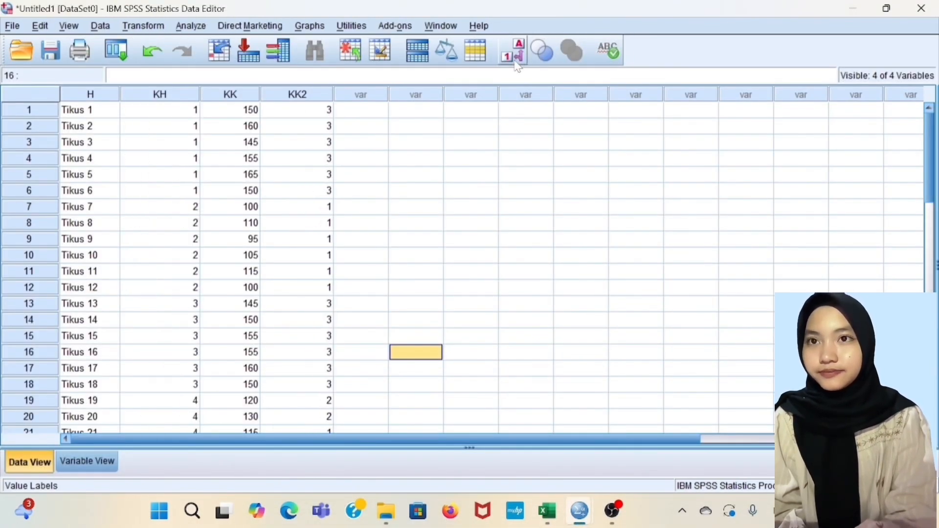
click(517, 67)
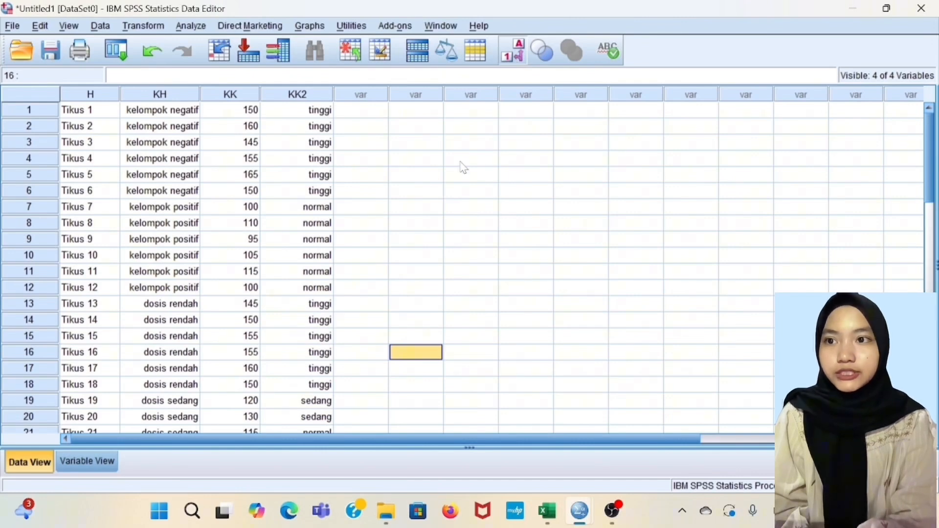
- Inspect the value label definitions of the variables KH and KK2, and return to the data rows
click(87, 461)
click(428, 107)
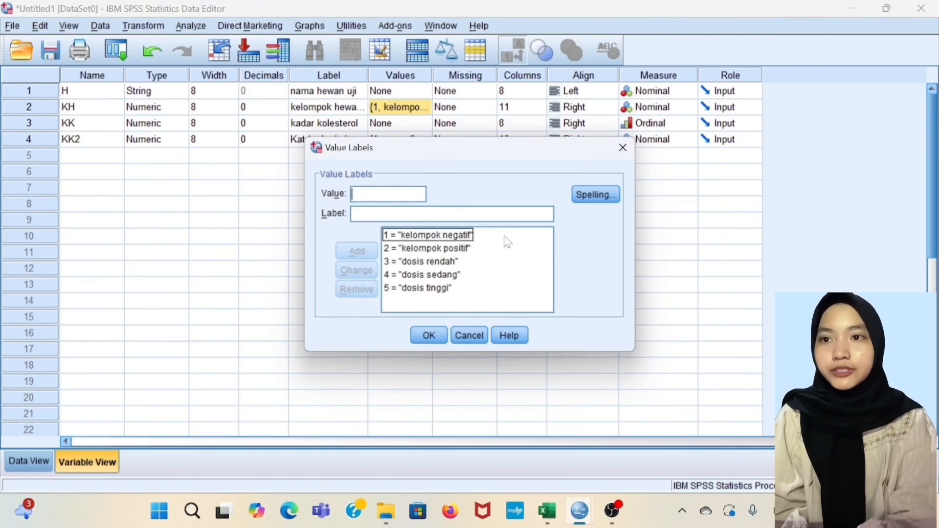
click(429, 336)
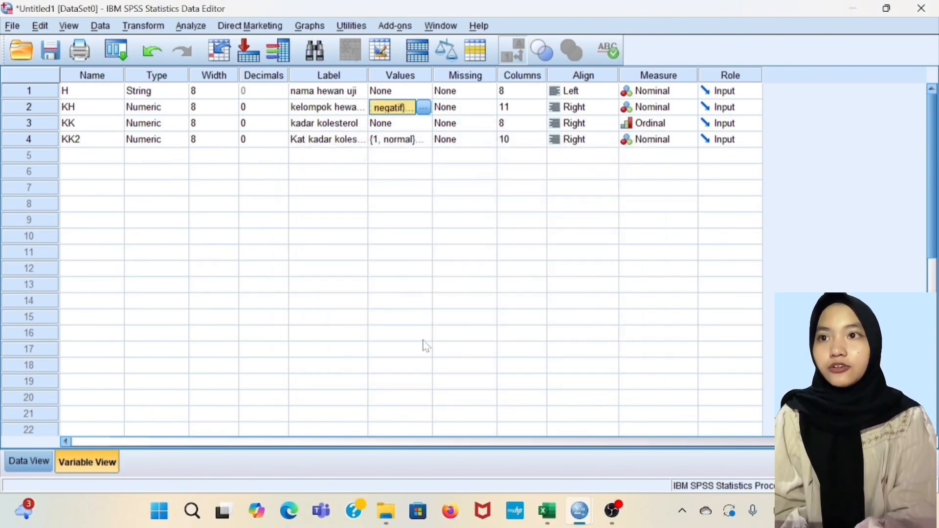
click(415, 140)
click(423, 140)
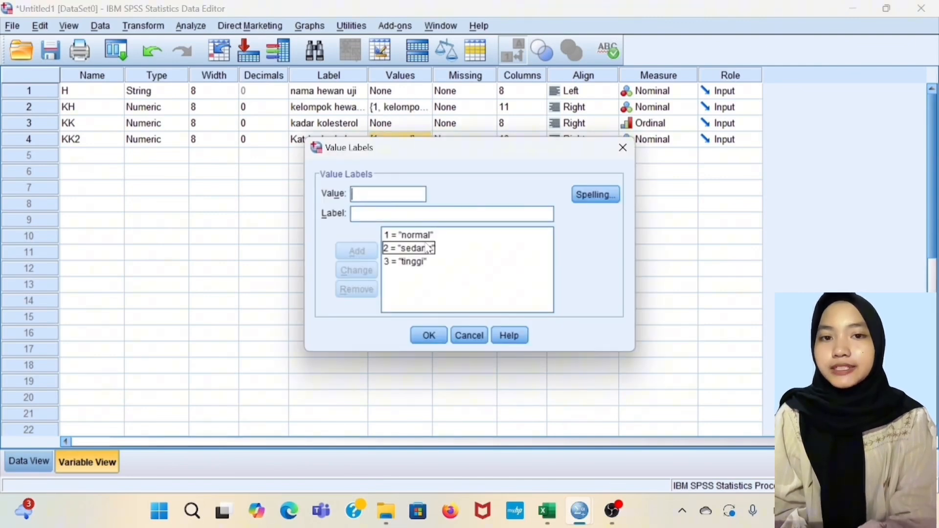
click(428, 335)
click(29, 461)
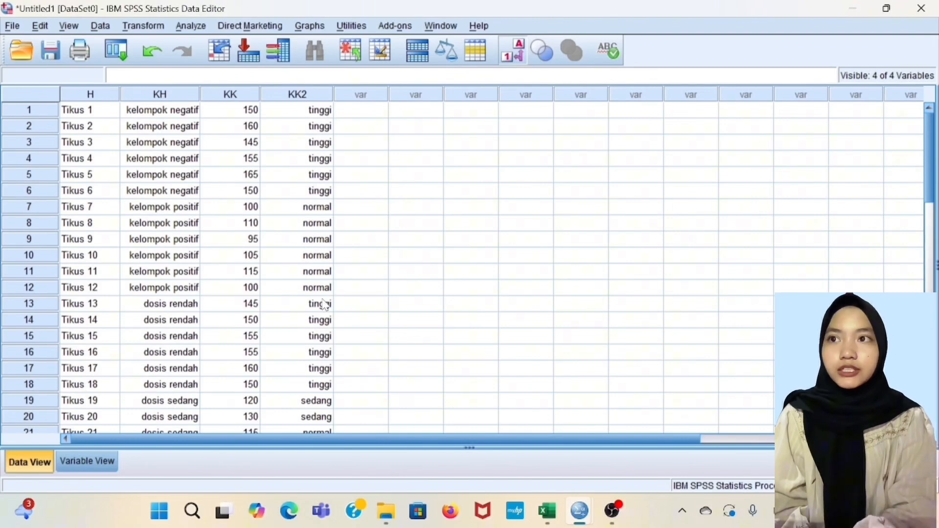
- Run a Kruskal-Wallis H test of kadar kolesterol with grouping variable KK2 over the range 1 to 5, and review its output
click(191, 27)
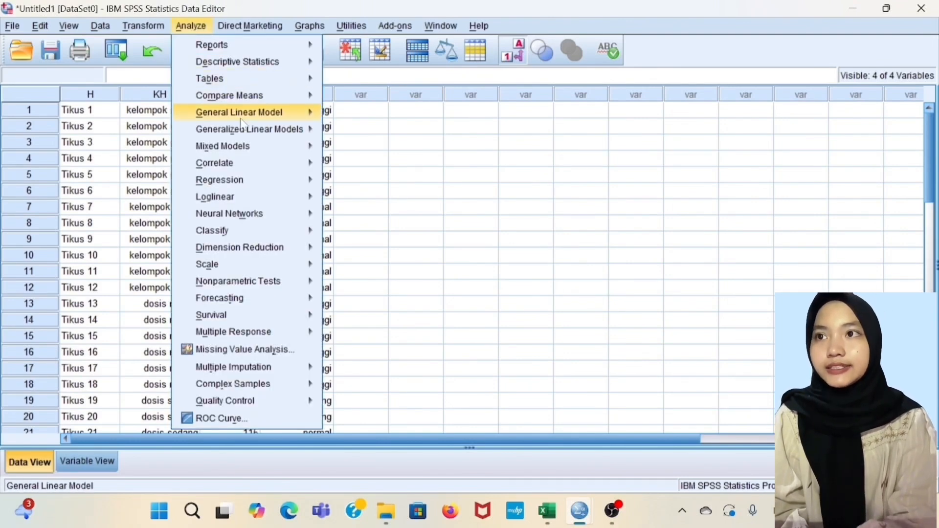
mouse_move(266, 284)
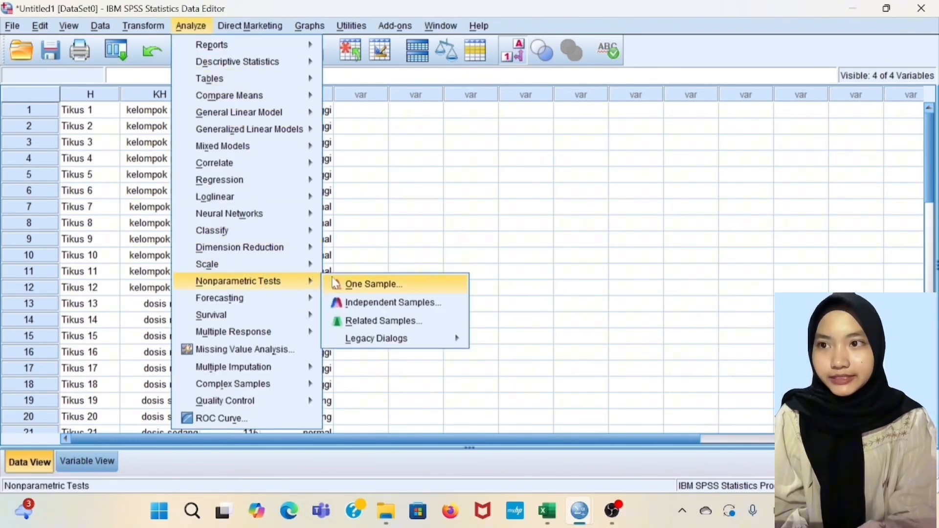
mouse_move(381, 340)
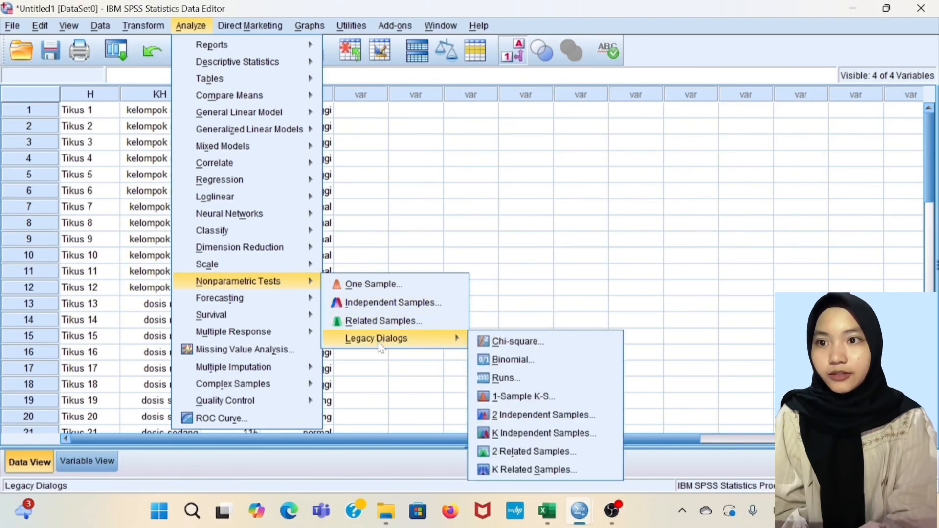
click(505, 434)
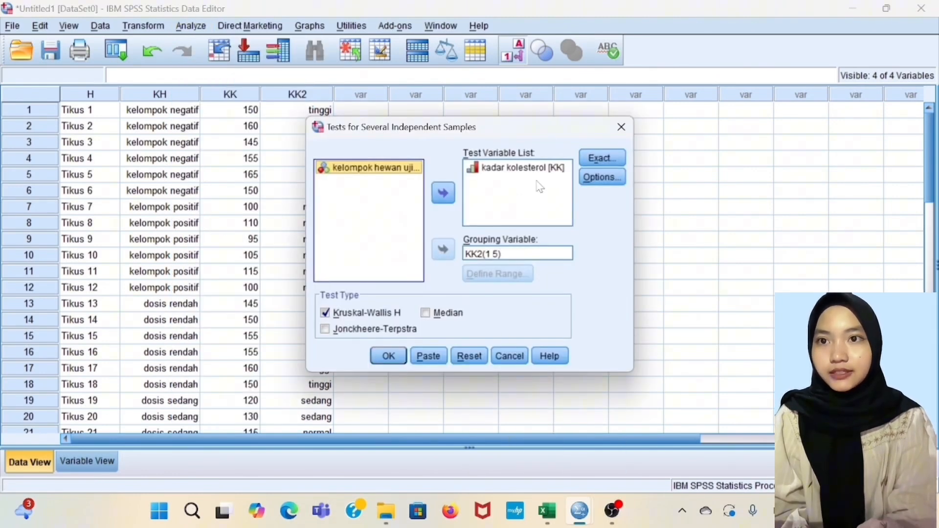
click(521, 173)
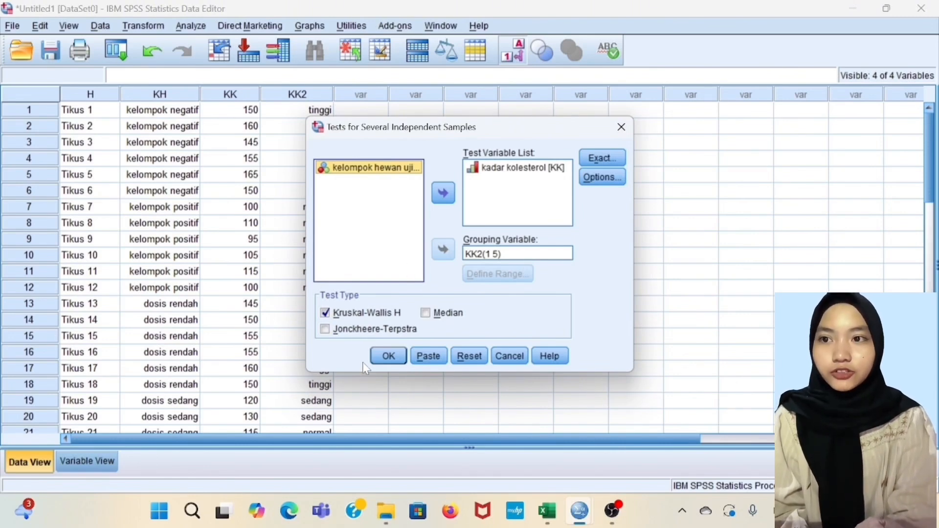
click(388, 355)
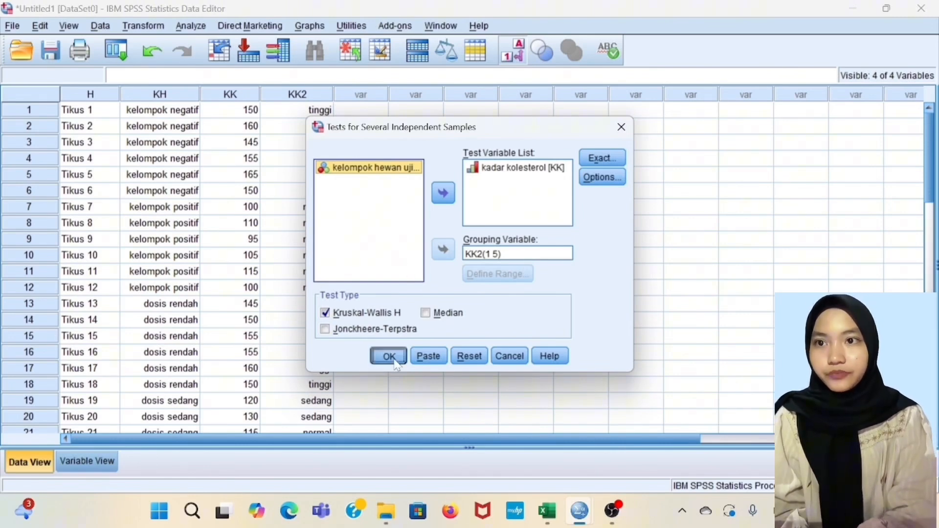
scroll(395, 365, down, 1)
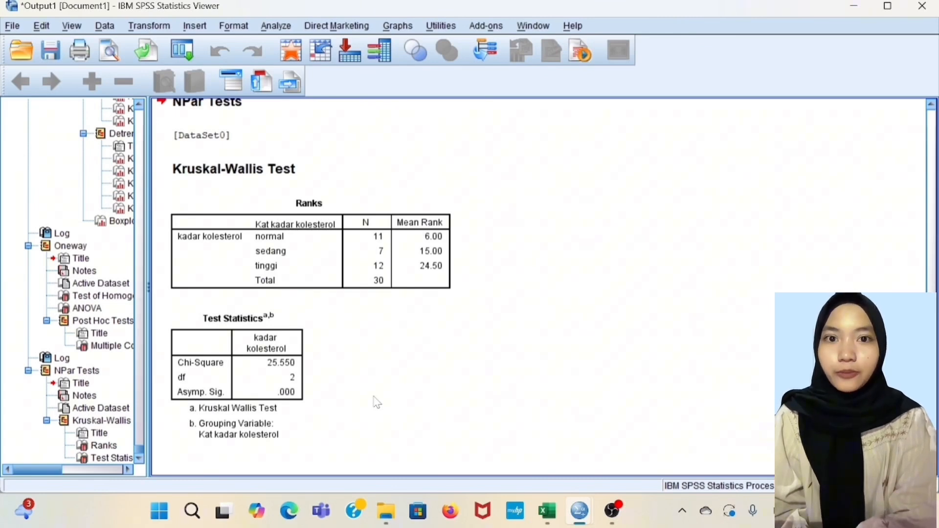
- Run a Mann-Whitney U test of Kat kadar kolesterol by KH groups 1 and 3 in the Untitled1 dataset, and review its Test Statistics table
mouse_move(584, 510)
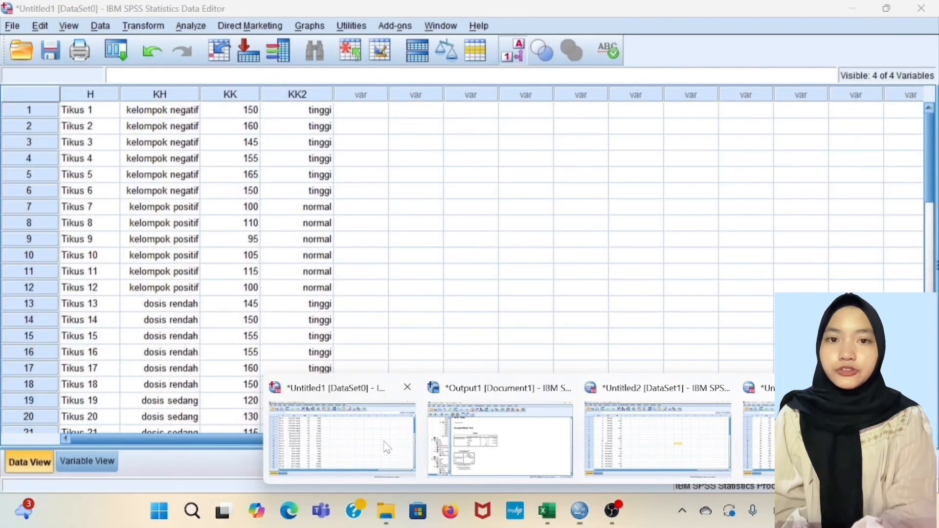
click(342, 438)
click(415, 289)
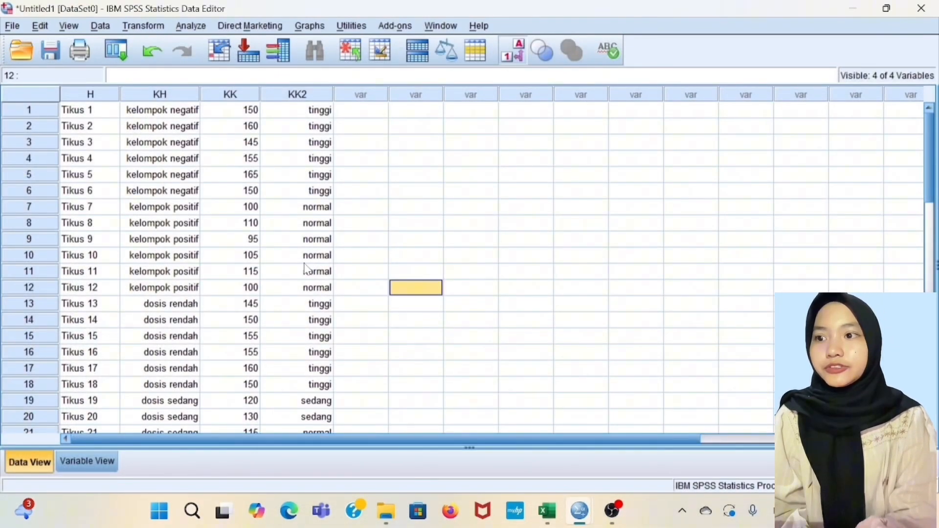
key(Up)
key(Up)
key(Up)
key(Right)
click(207, 25)
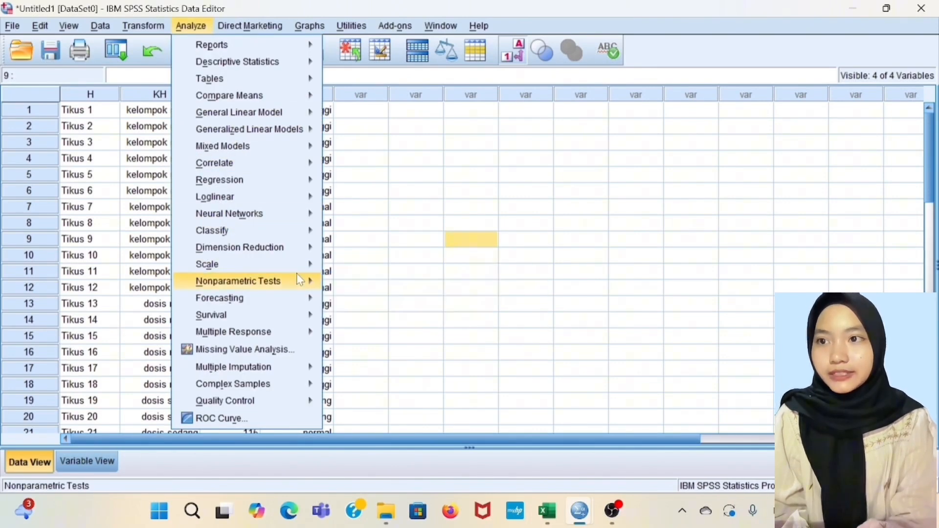
mouse_move(298, 281)
mouse_move(386, 338)
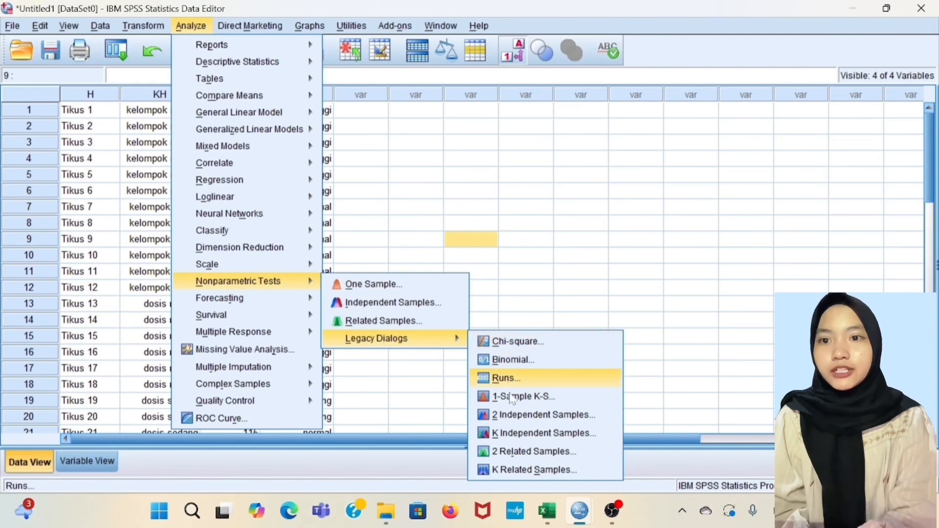
click(514, 414)
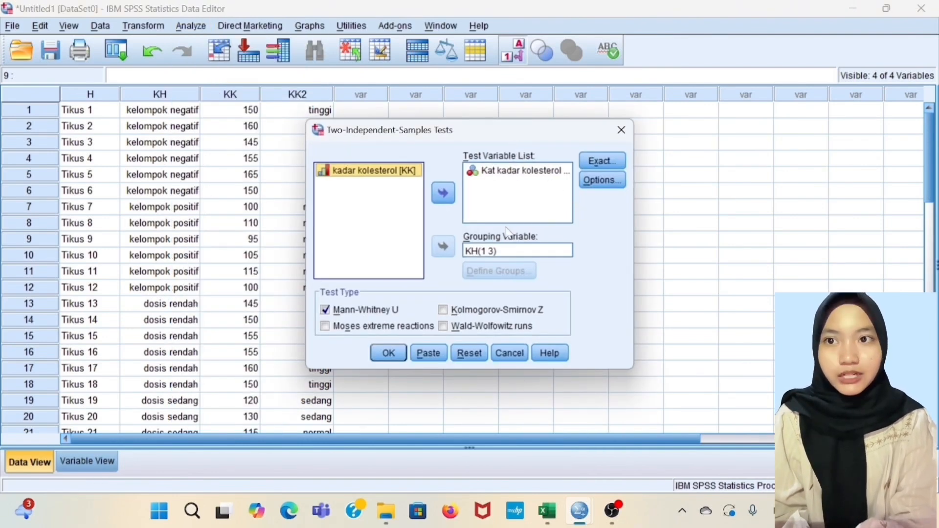
click(508, 255)
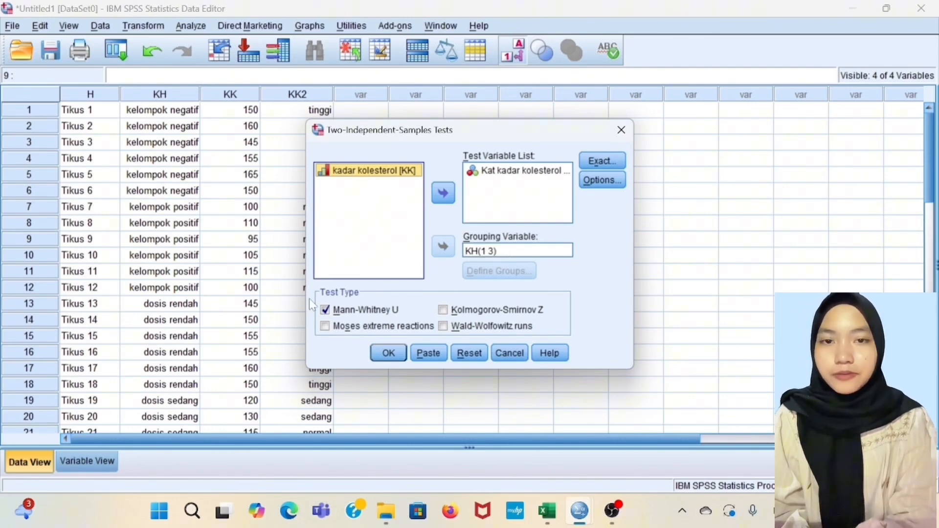
click(388, 353)
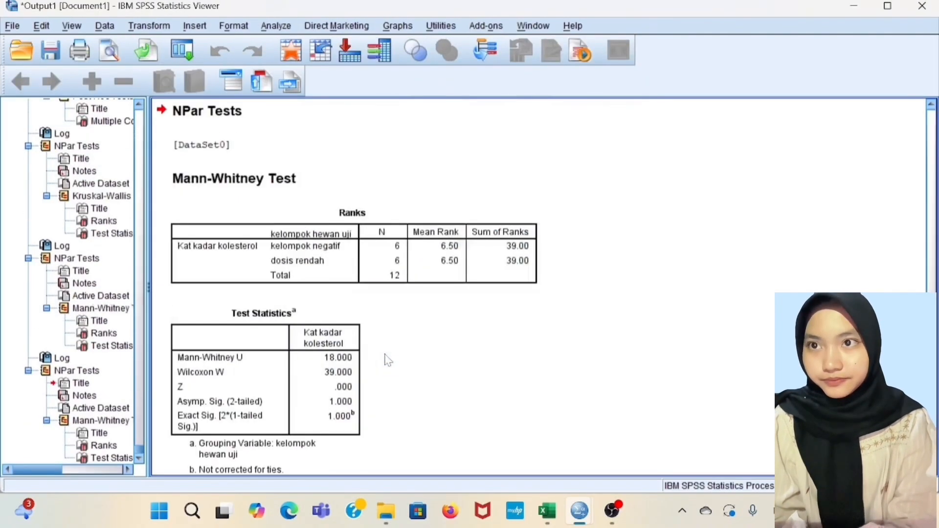
scroll(388, 361, down, 1)
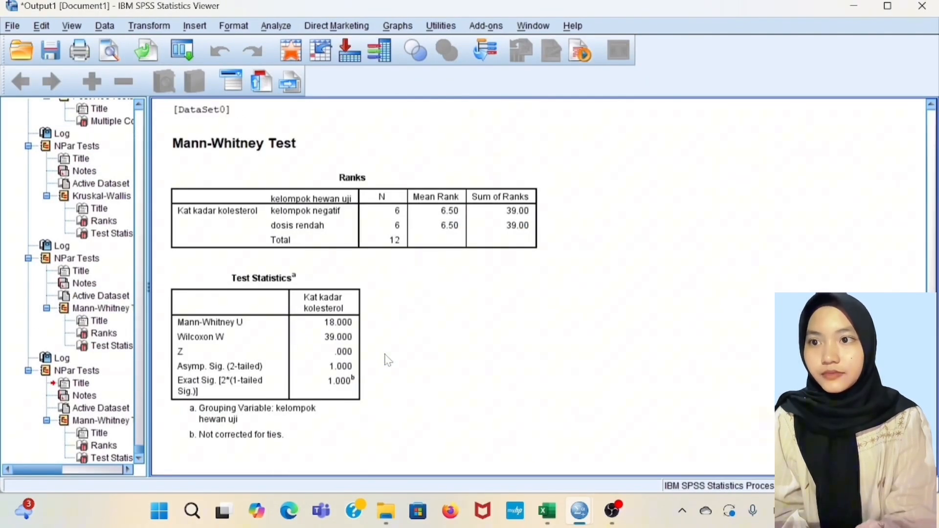
click(294, 343)
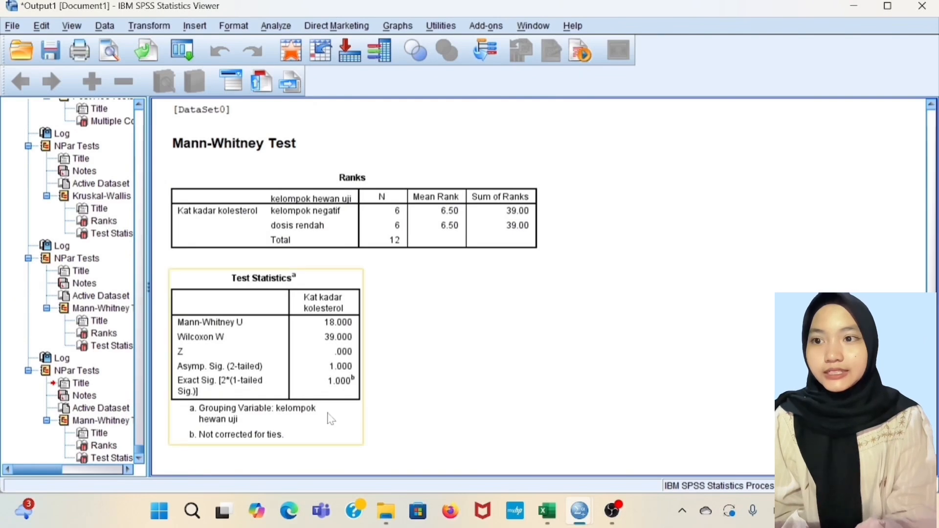
click(416, 357)
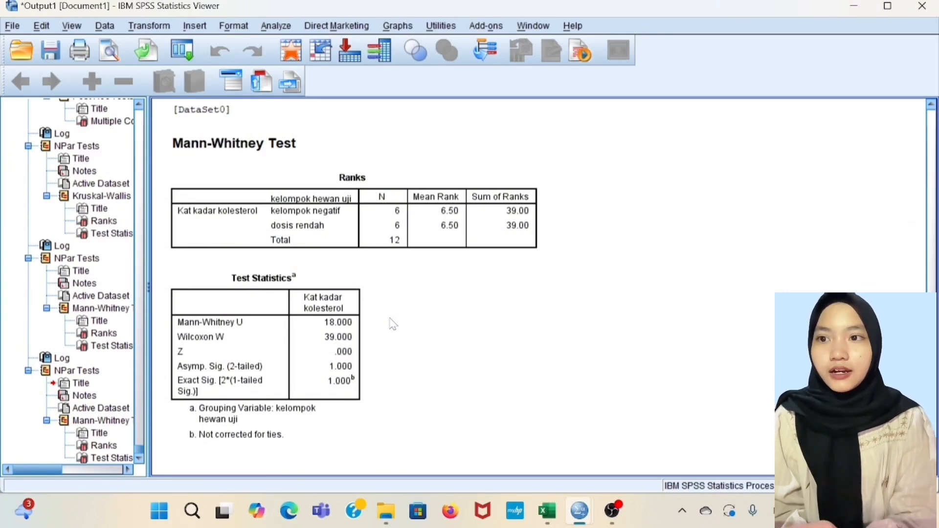
- In the Untitled2 dataset, set up Crosstabs of penurunan kolesterol in rows by jenis kelamin in columns with Chi-square and Risk statistics
mouse_move(617, 513)
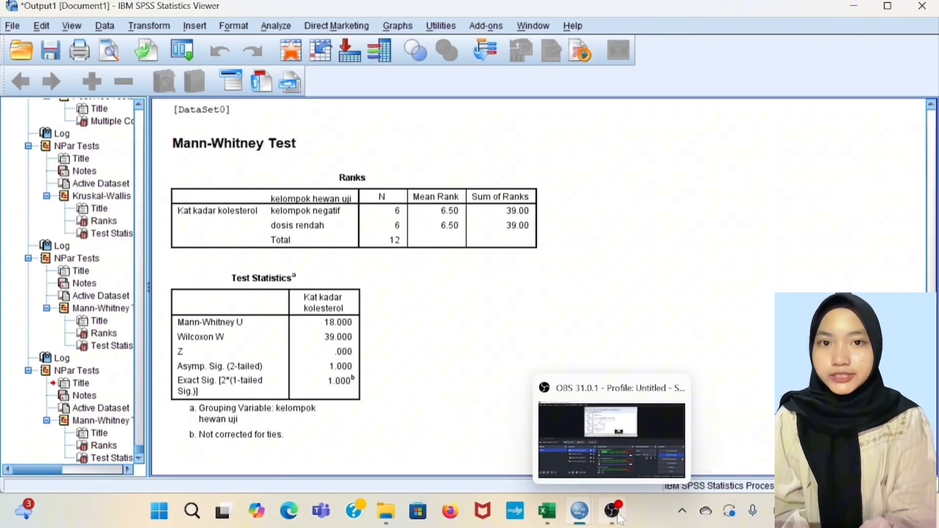
mouse_move(579, 511)
click(617, 457)
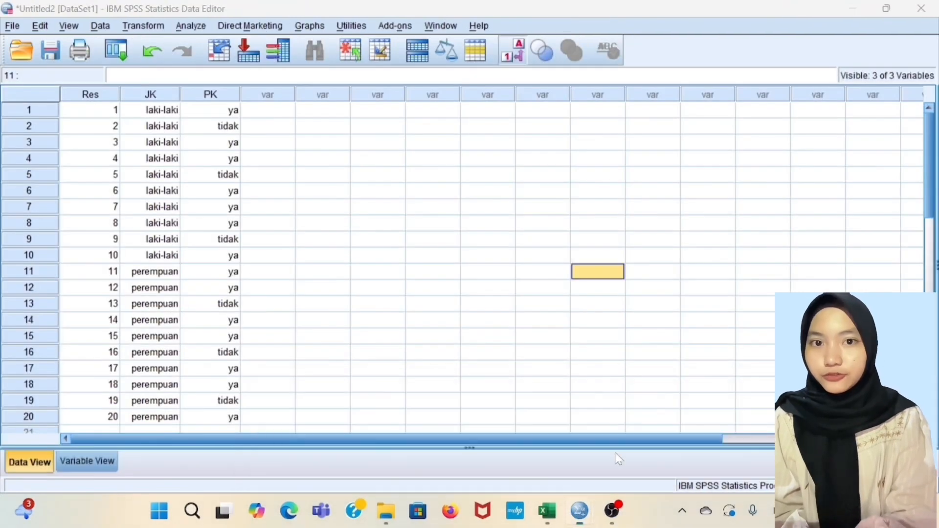
click(543, 288)
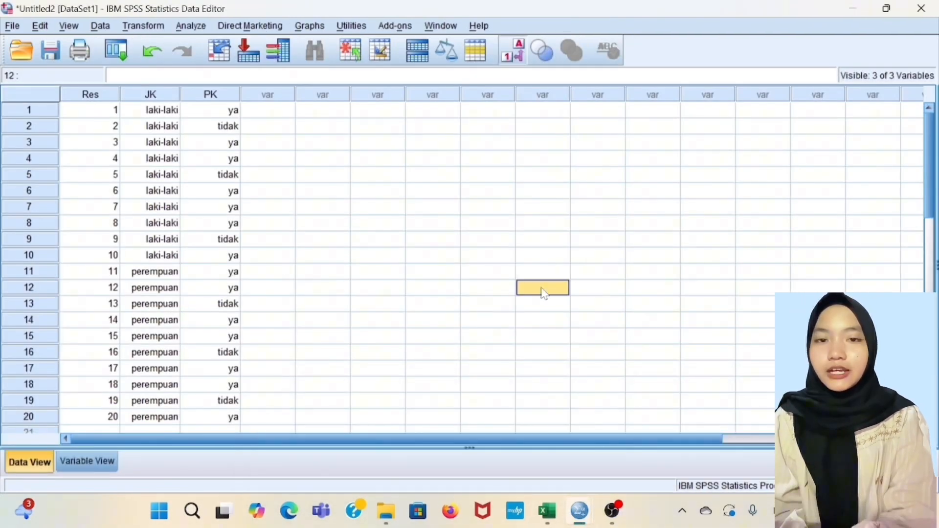
click(426, 191)
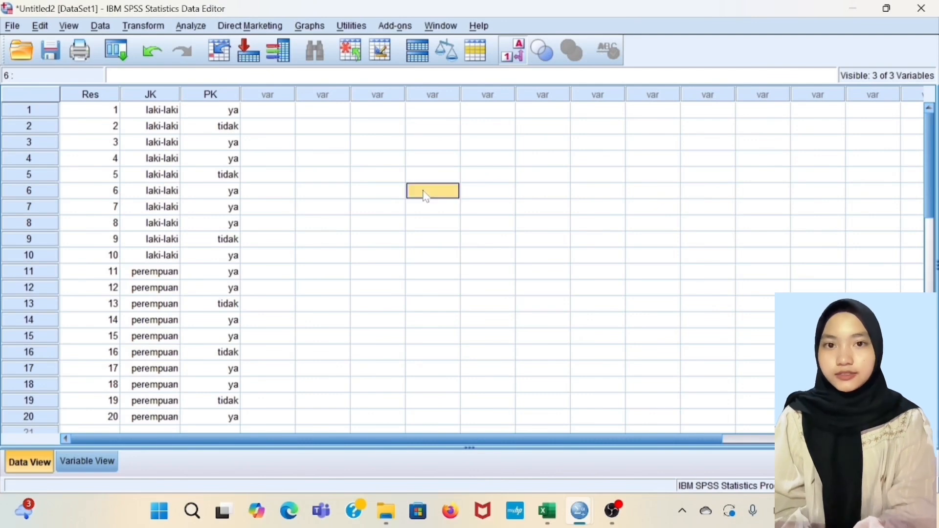
click(181, 29)
mouse_move(269, 61)
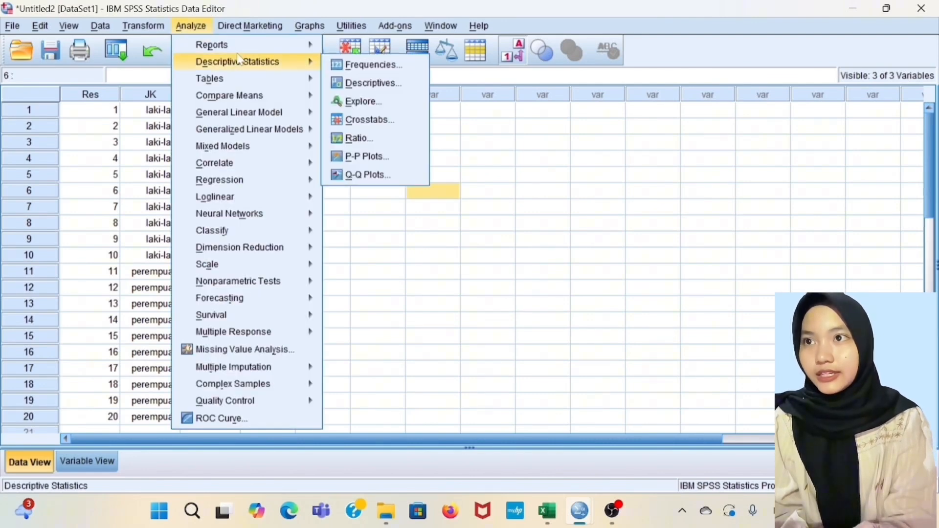
click(374, 119)
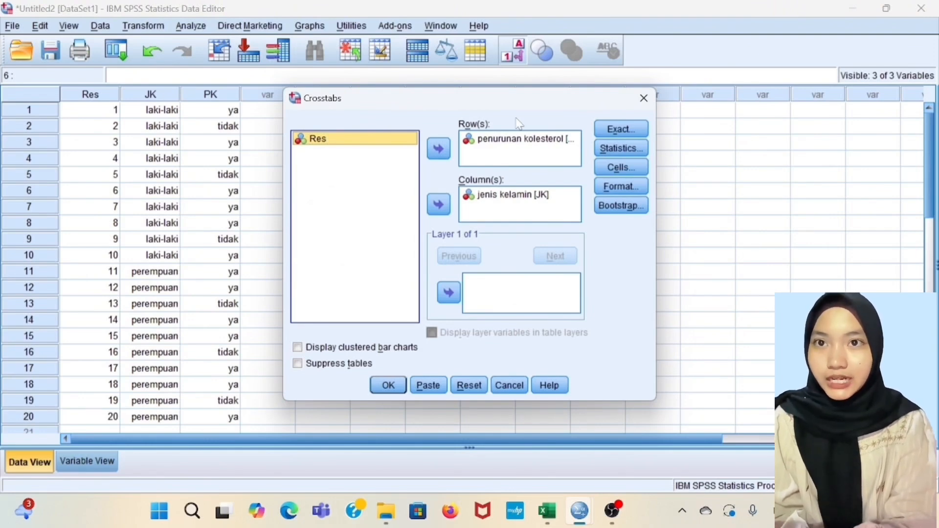
click(600, 149)
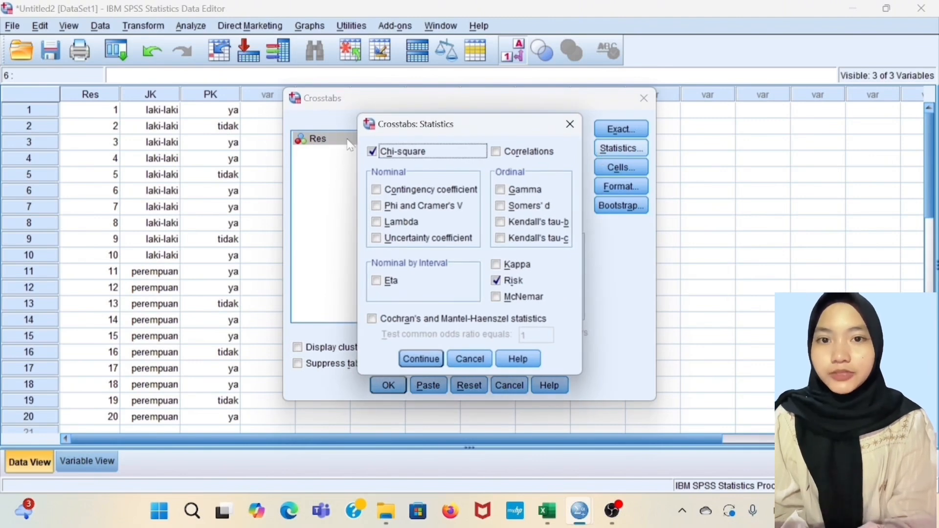
click(422, 358)
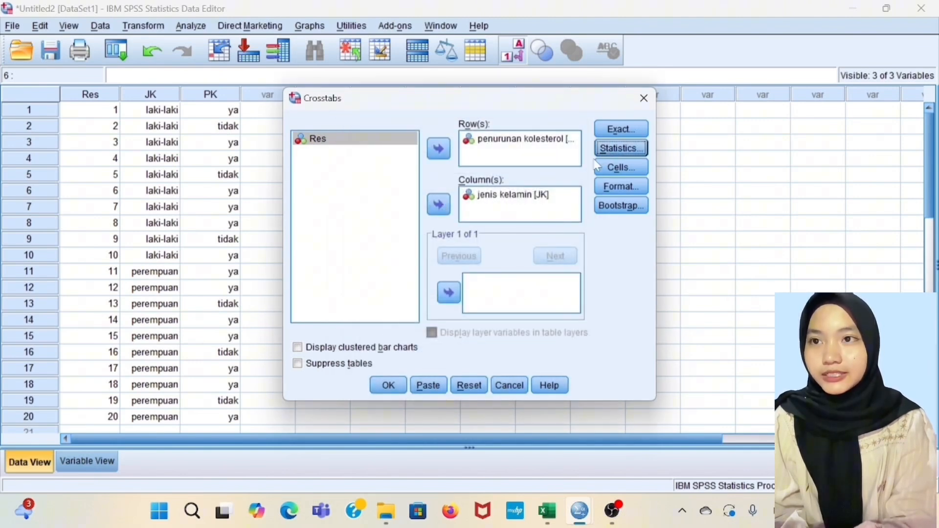
- Run the crosstabulation with observed and expected counts plus row and column percentages, and review the resulting tables
click(620, 167)
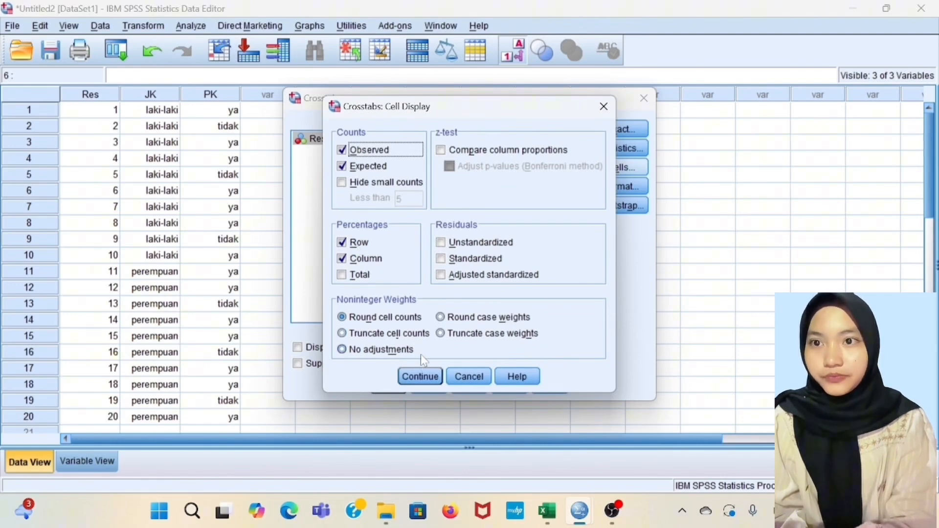
click(419, 376)
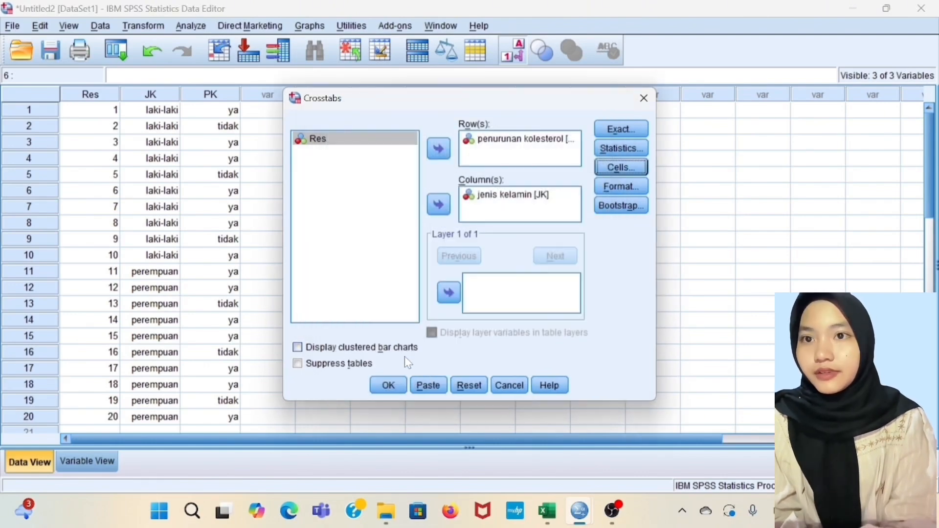
click(388, 384)
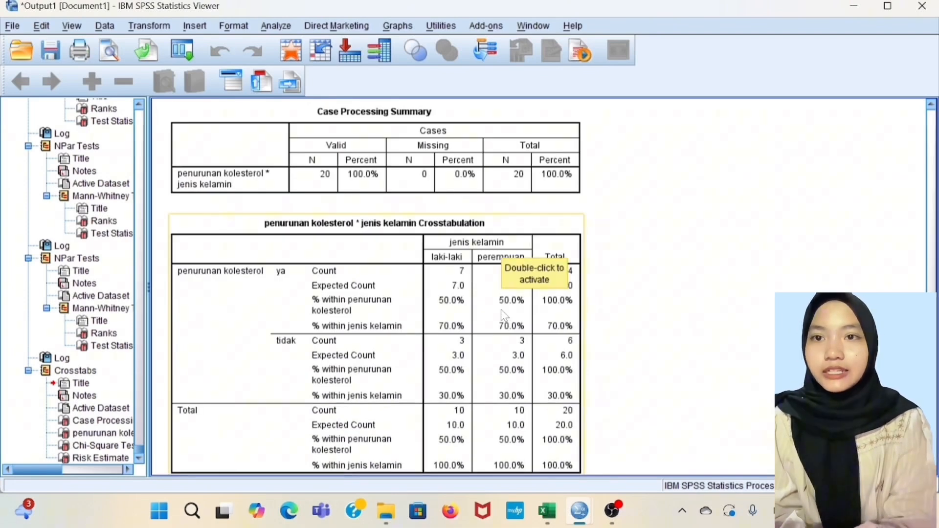
scroll(504, 316, up, 3)
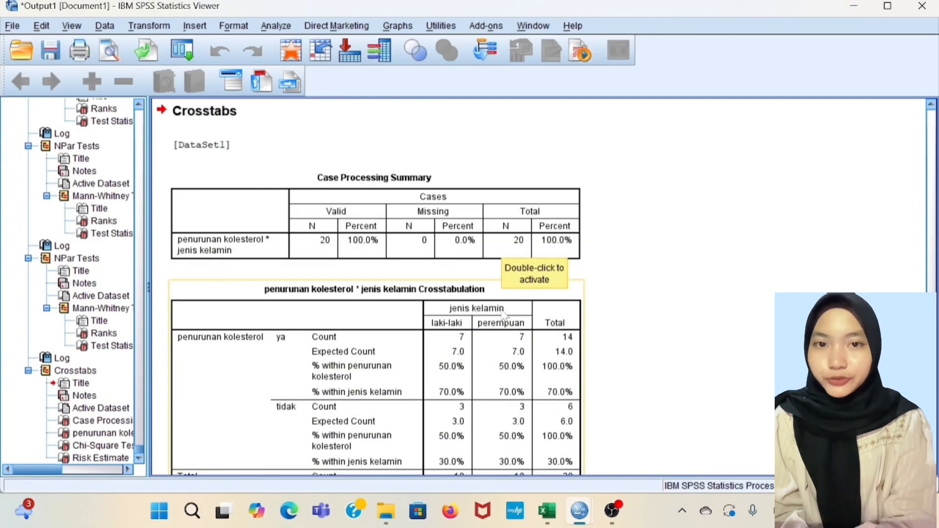
scroll(503, 315, down, 3)
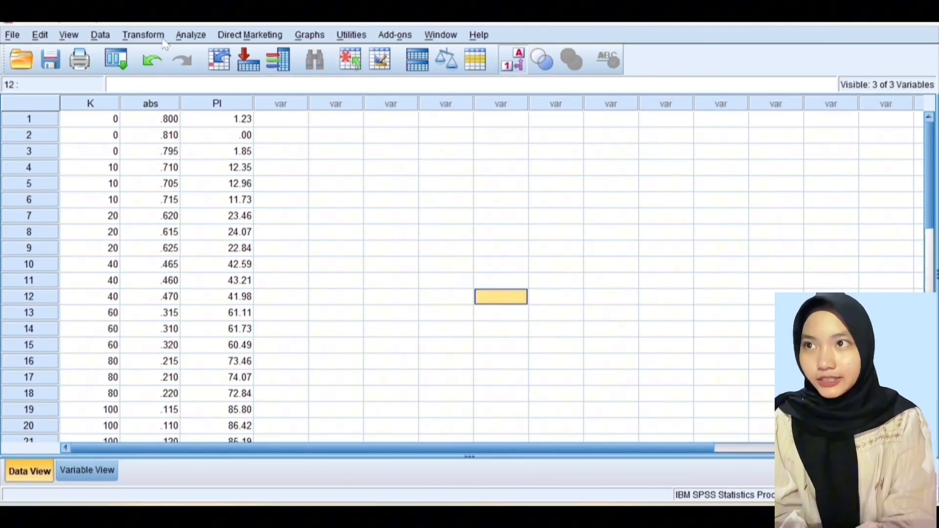
- Compute PI as ((0.810- abs)/0.810)*100 with the label persen inhibisi in the absorbance dataset, overwriting the existing variable
click(143, 35)
click(180, 53)
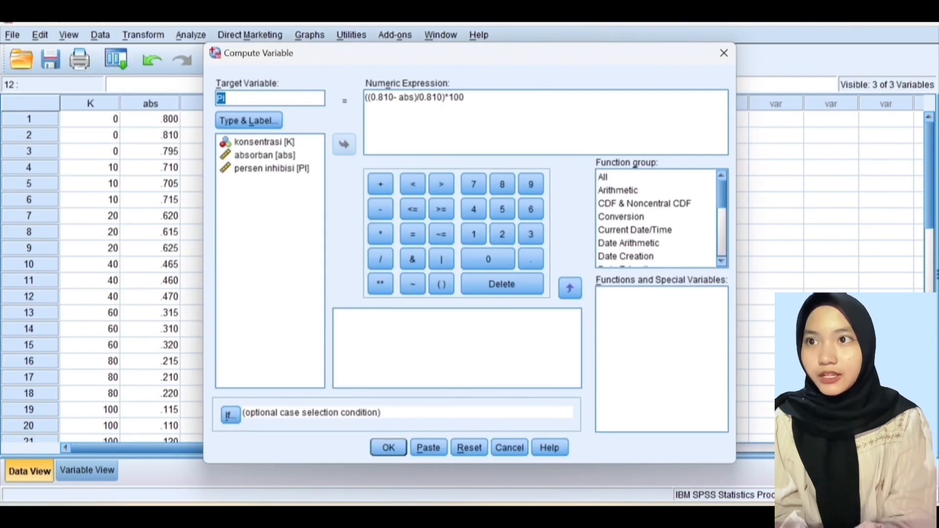
click(226, 99)
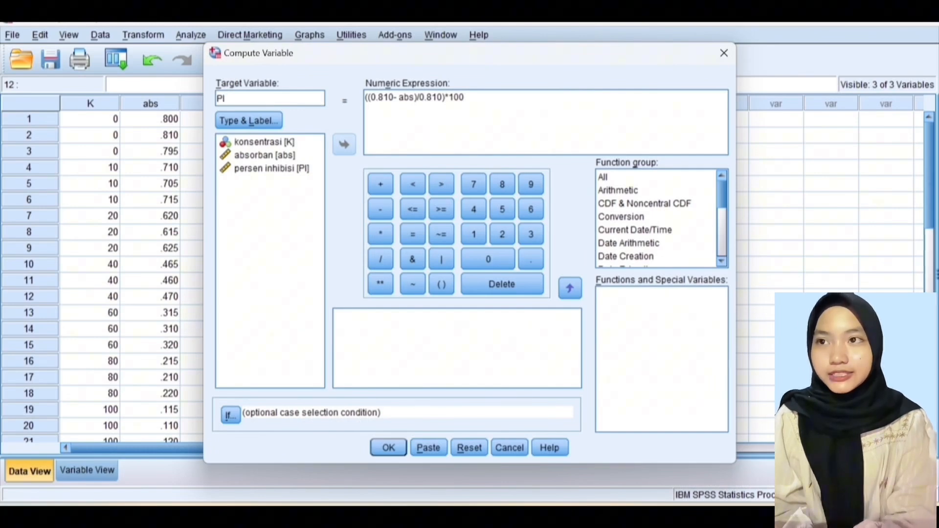
click(249, 120)
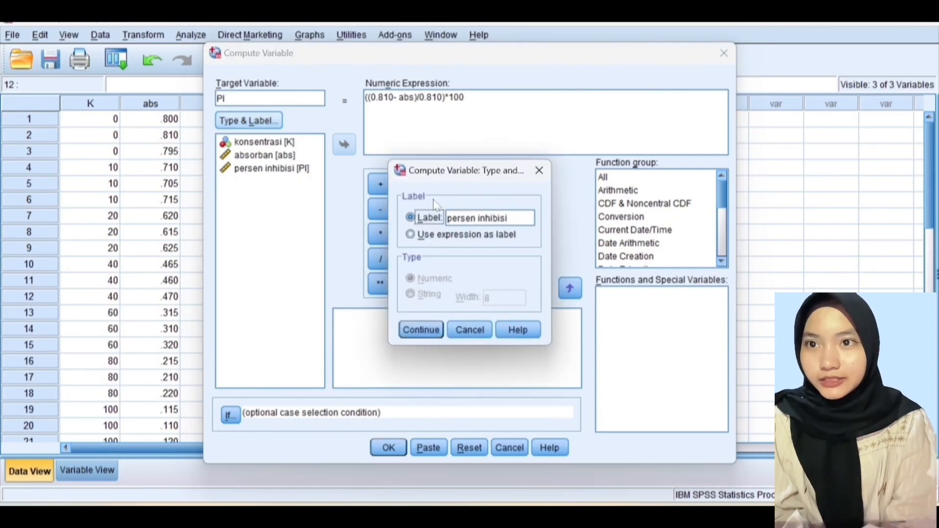
click(432, 330)
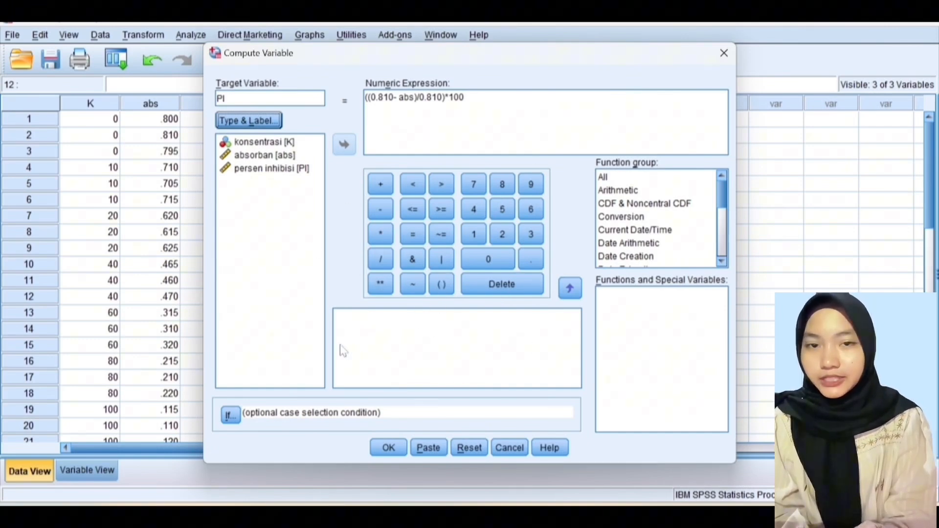
click(389, 449)
click(472, 288)
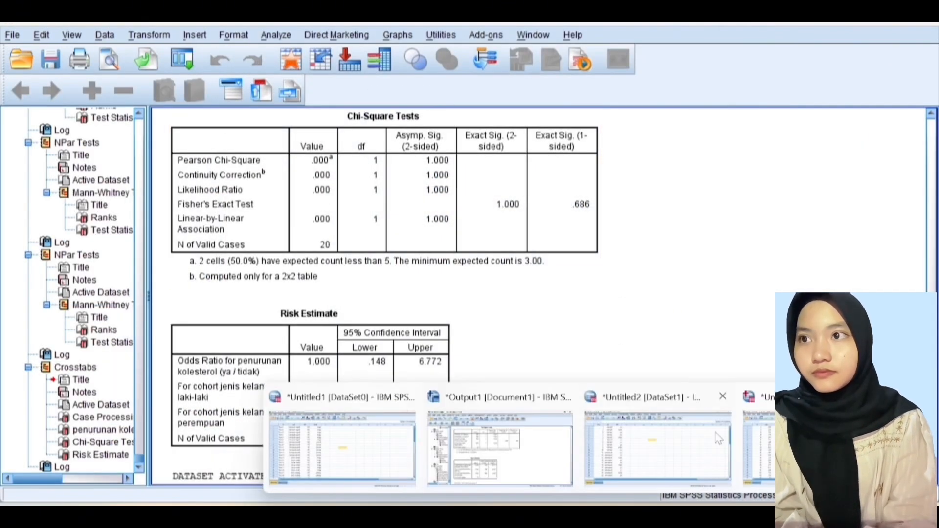
- In the Untitled3 absorbance dataset, set up a Linear Regression with persen inhibisi as dependent and konsentrasi as independent, using the Enter method
click(718, 438)
click(373, 315)
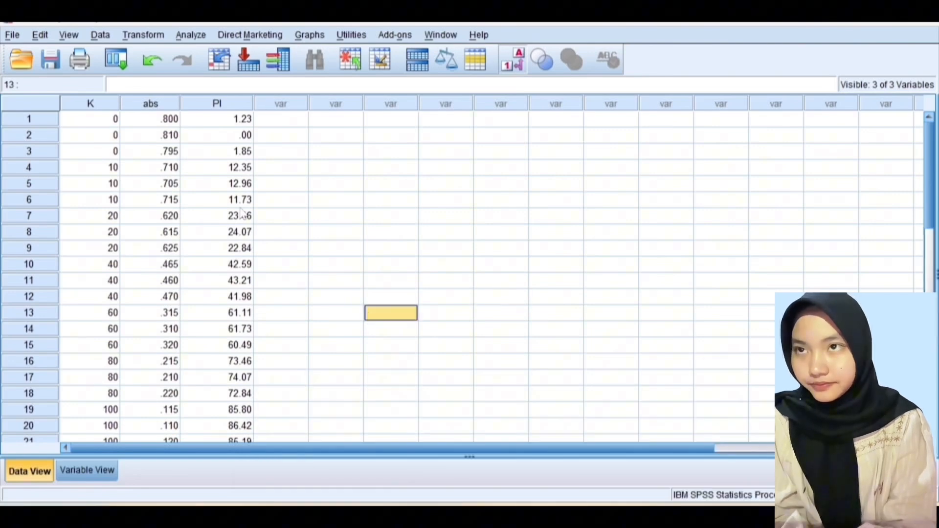
click(599, 183)
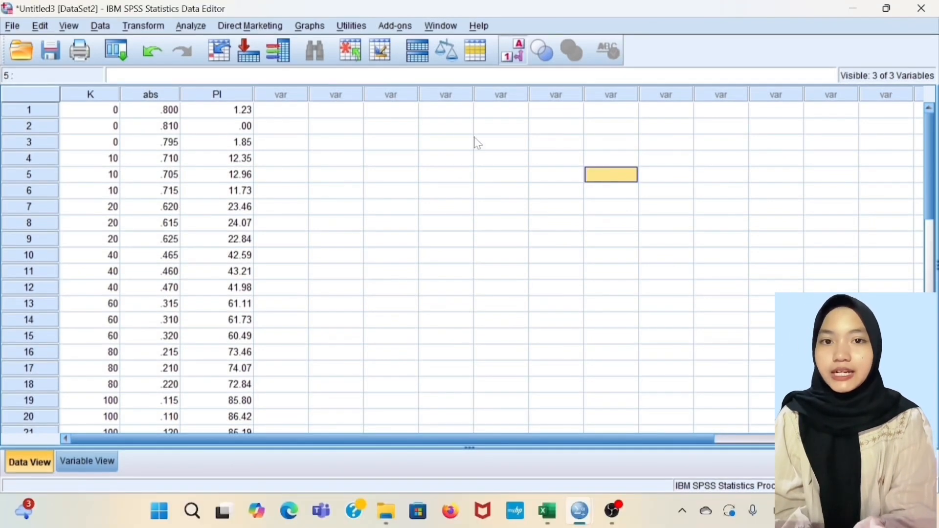
click(188, 27)
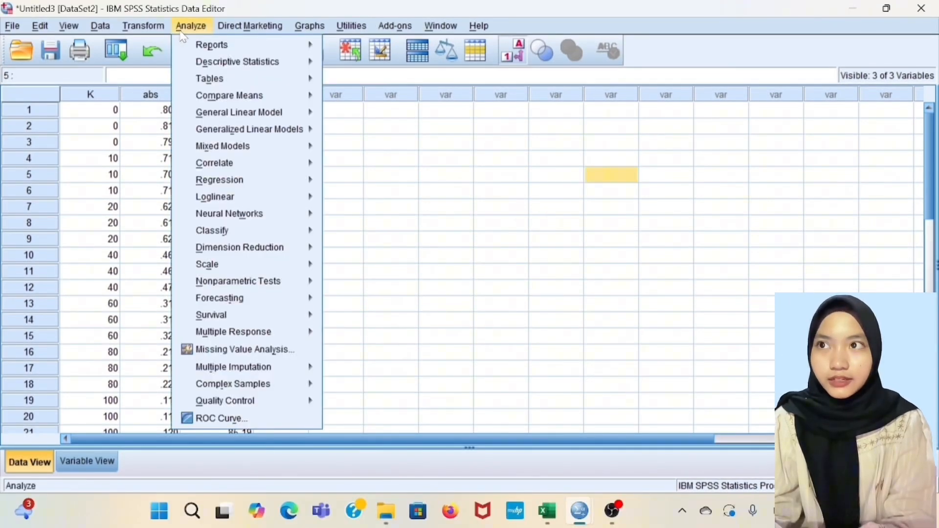
mouse_move(261, 184)
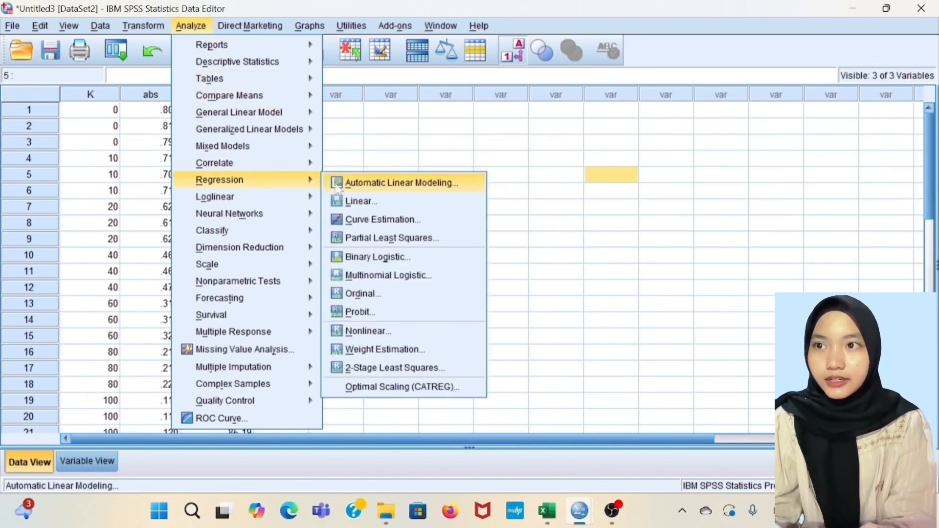
click(375, 206)
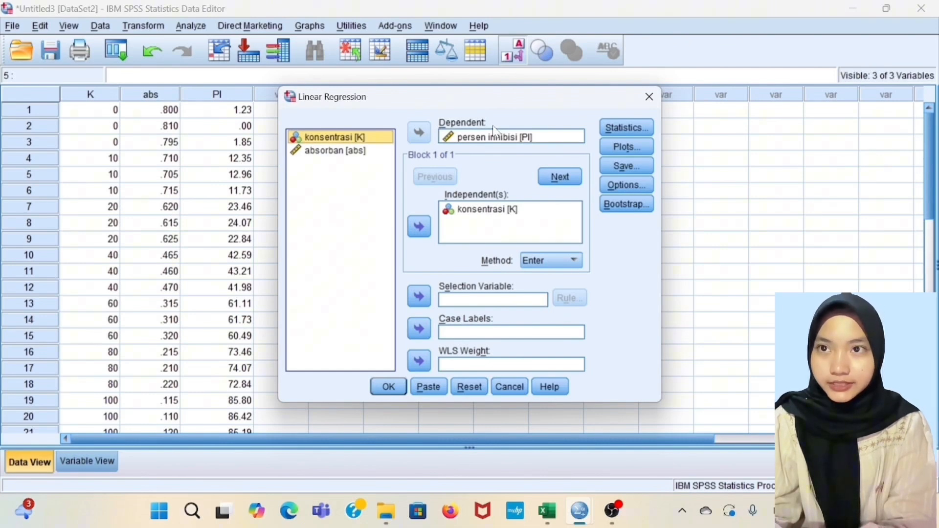
- Run the regression with a normal probability plot of standardized residuals, and review the Model Summary, ANOVA and Coefficients tables
click(617, 145)
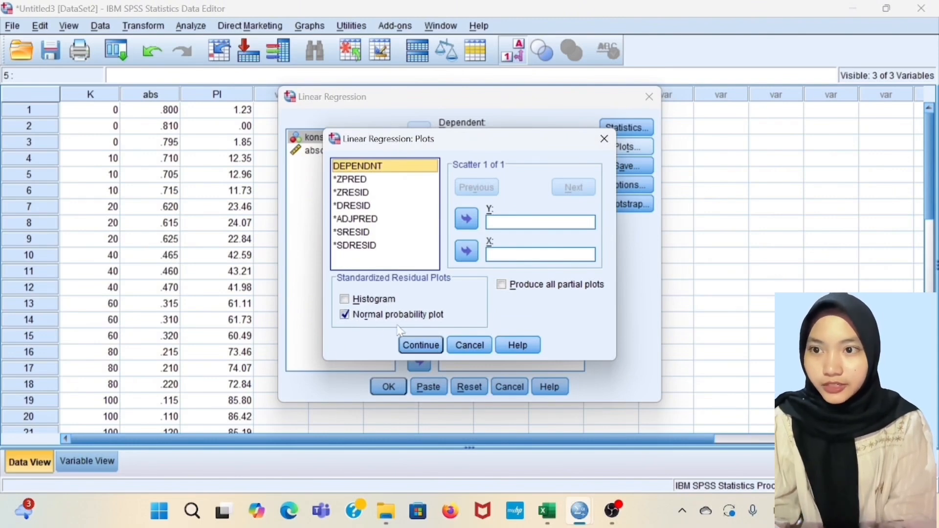
click(419, 345)
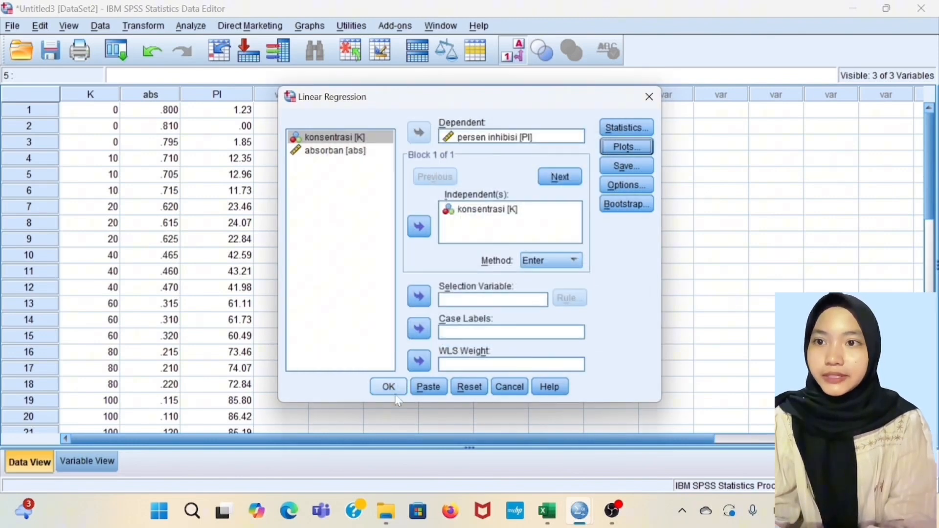
click(388, 386)
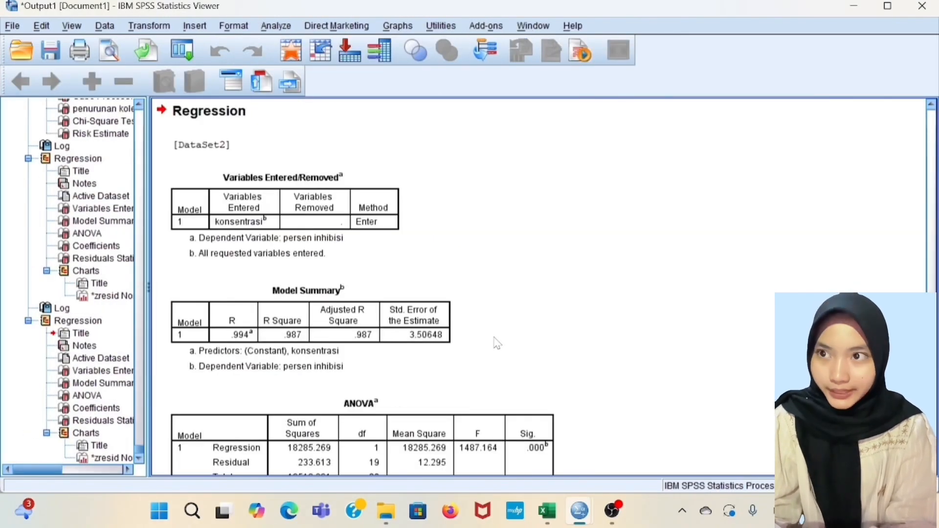
scroll(438, 264, down, 3)
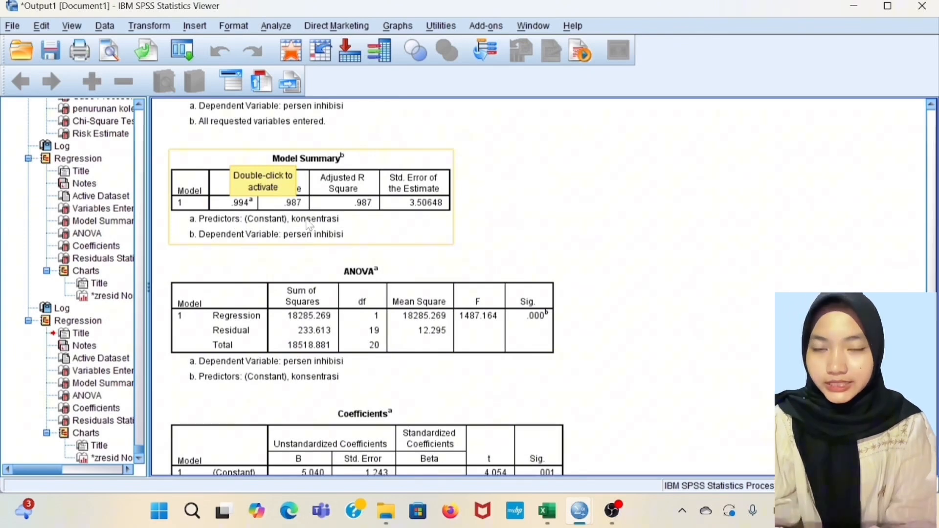
scroll(480, 207, down, 5)
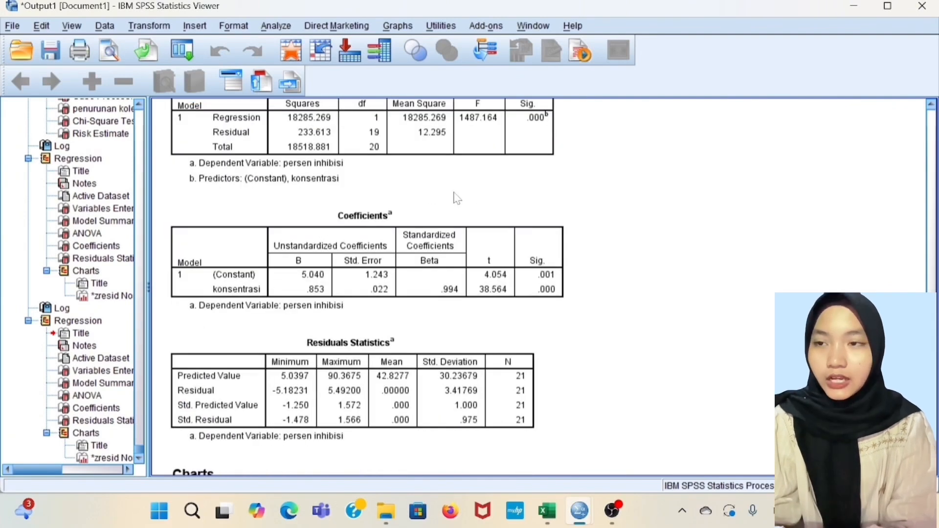